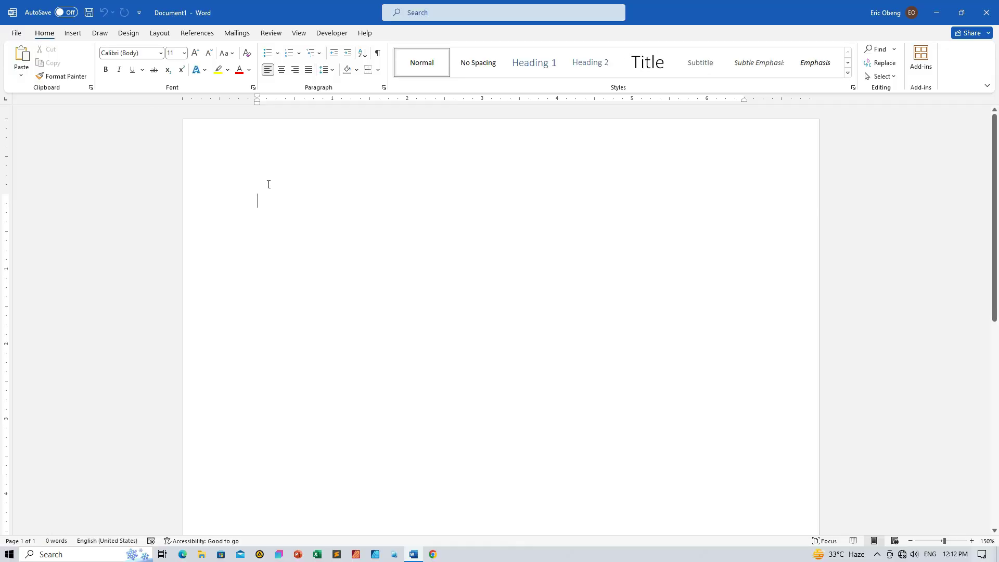
Choose the ImageText photo on the Desktop as a picture from this device.
click(78, 37)
click(128, 75)
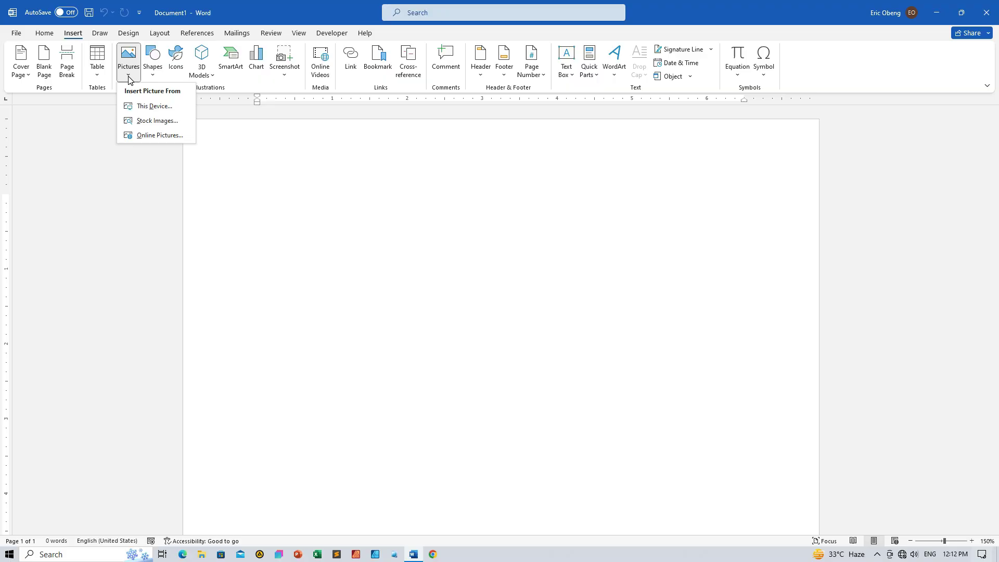
click(156, 107)
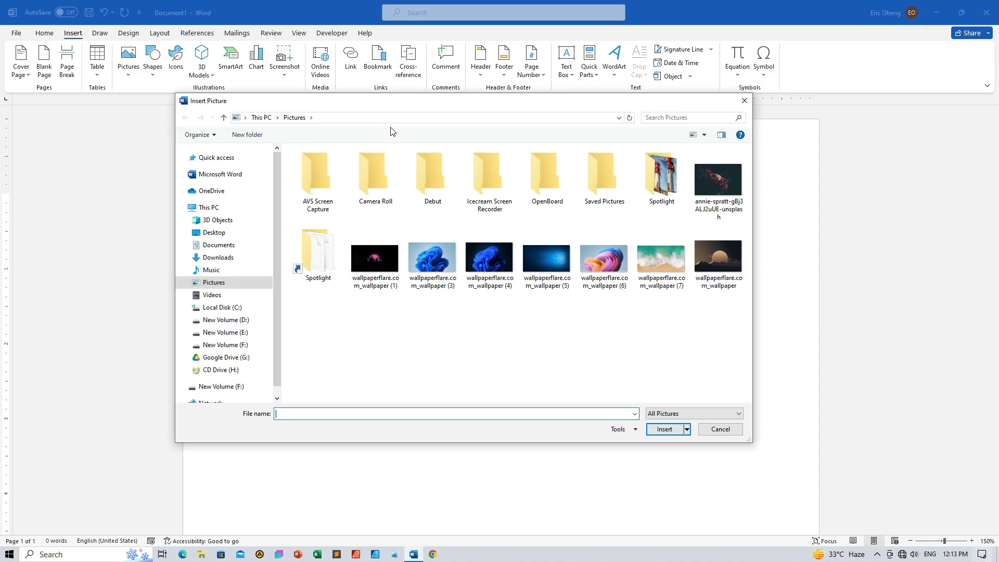
click(221, 235)
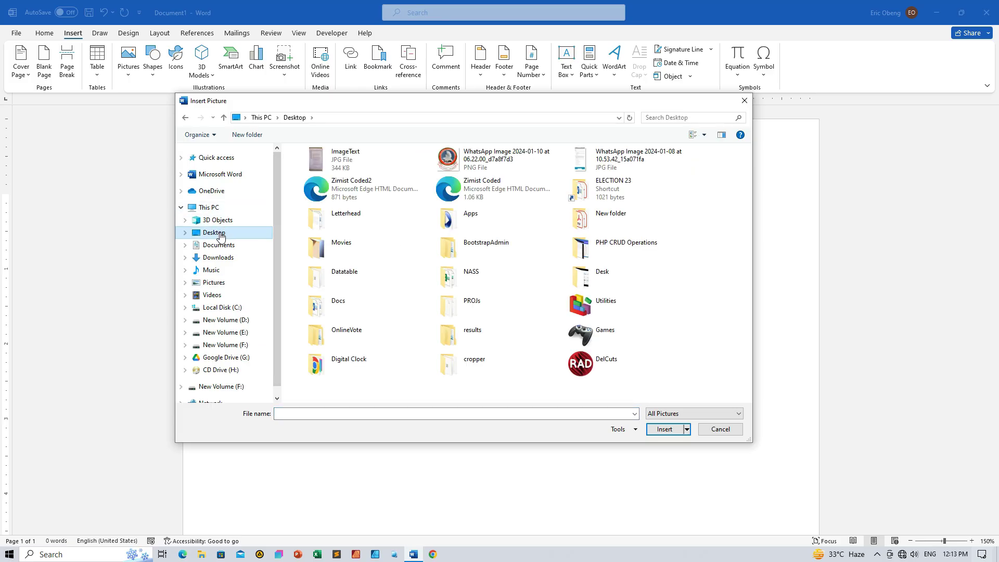
click(340, 162)
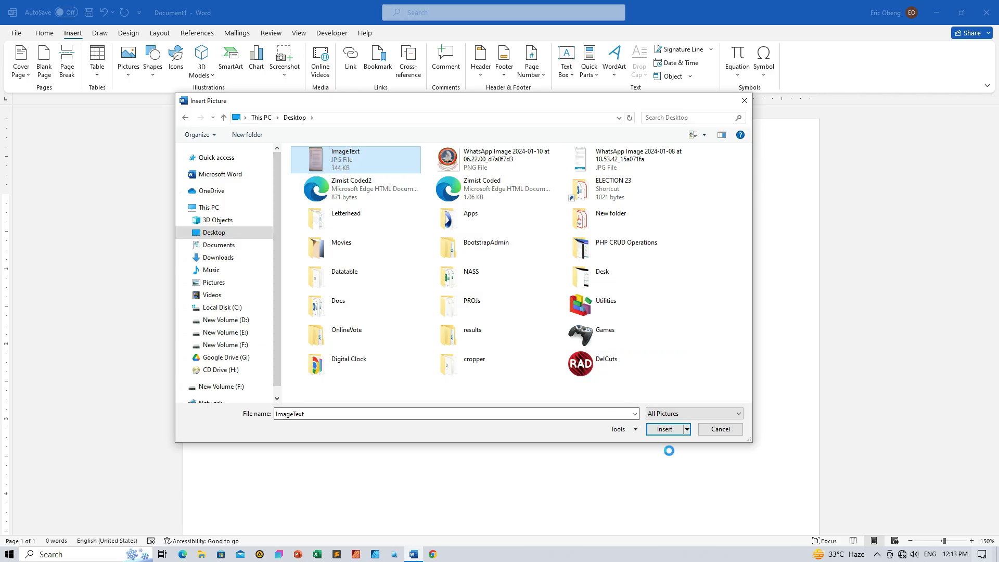
Insert the ImageText photo into the document.
click(663, 429)
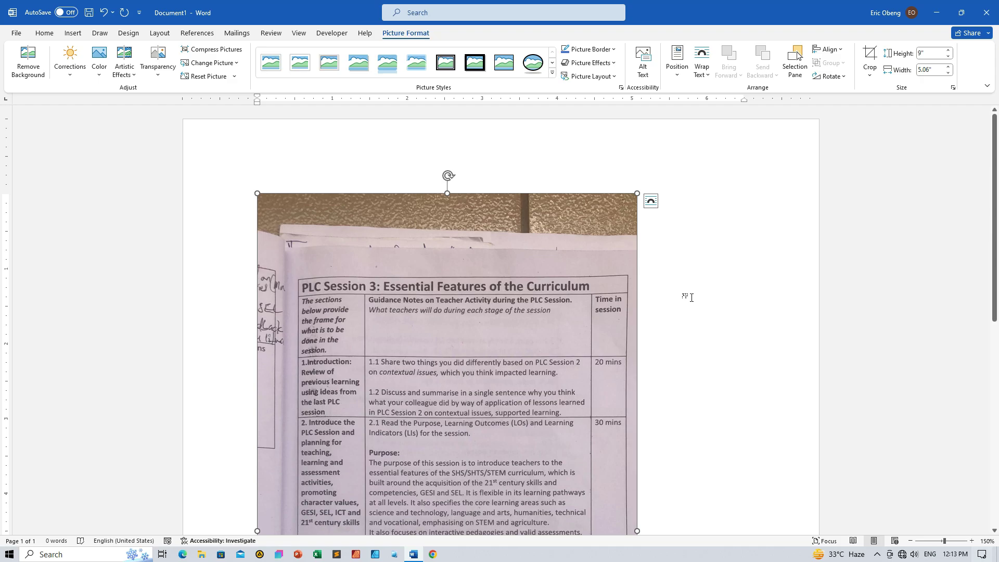
scroll(690, 297, down, 4)
scroll(691, 297, down, 4)
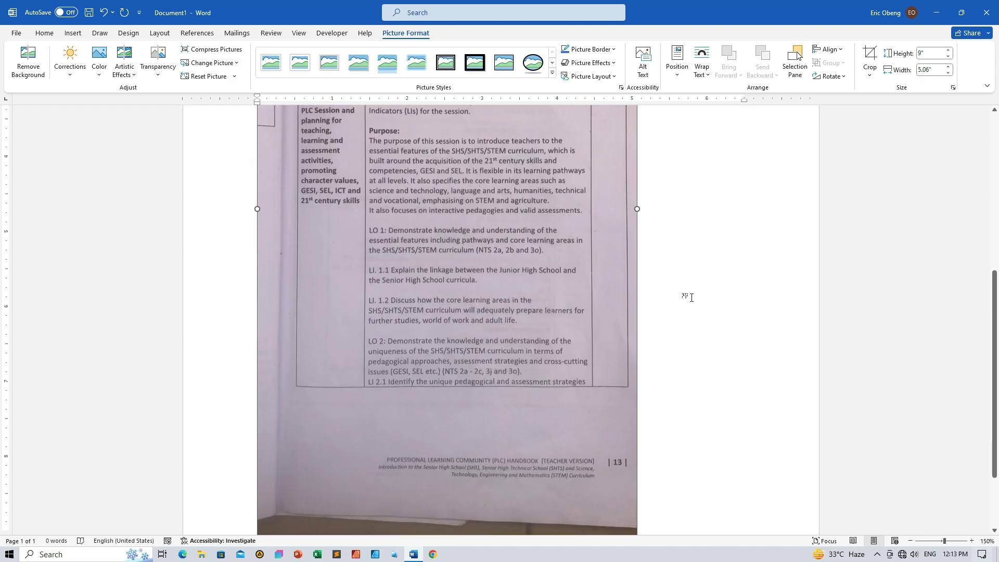
scroll(691, 297, up, 8)
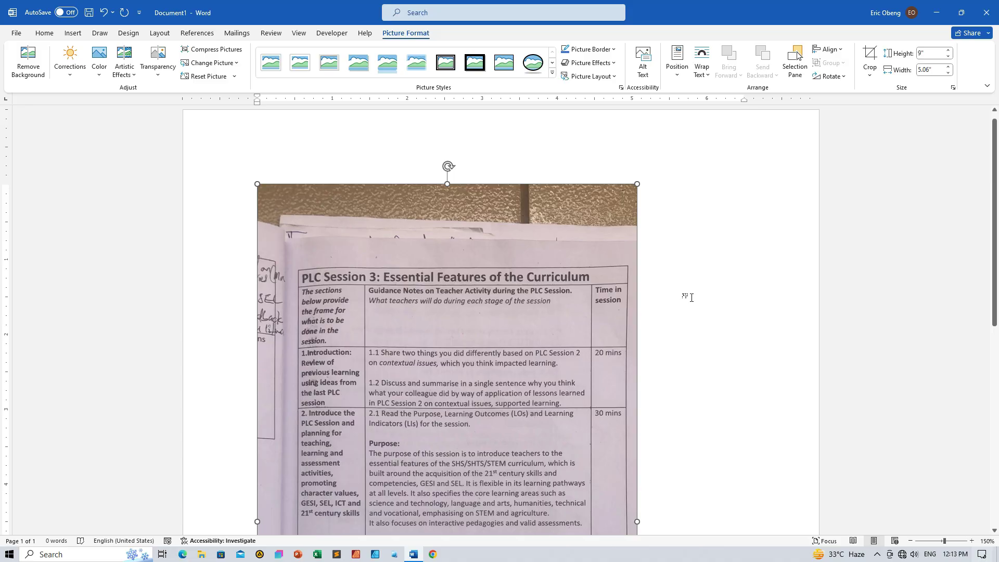
scroll(690, 297, down, 2)
scroll(687, 291, up, 2)
Crop the background off the photo's top and left edges.
click(513, 263)
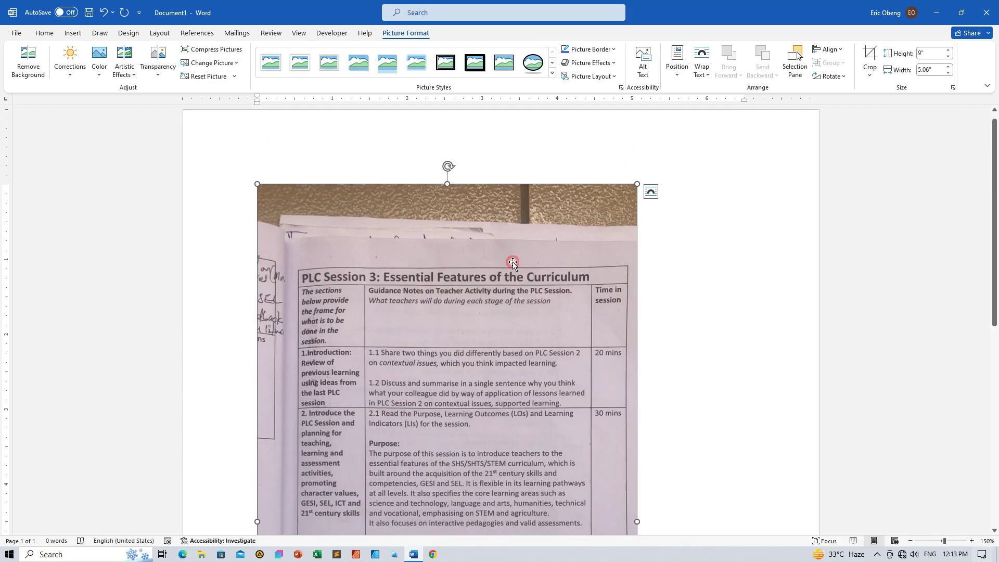
click(869, 57)
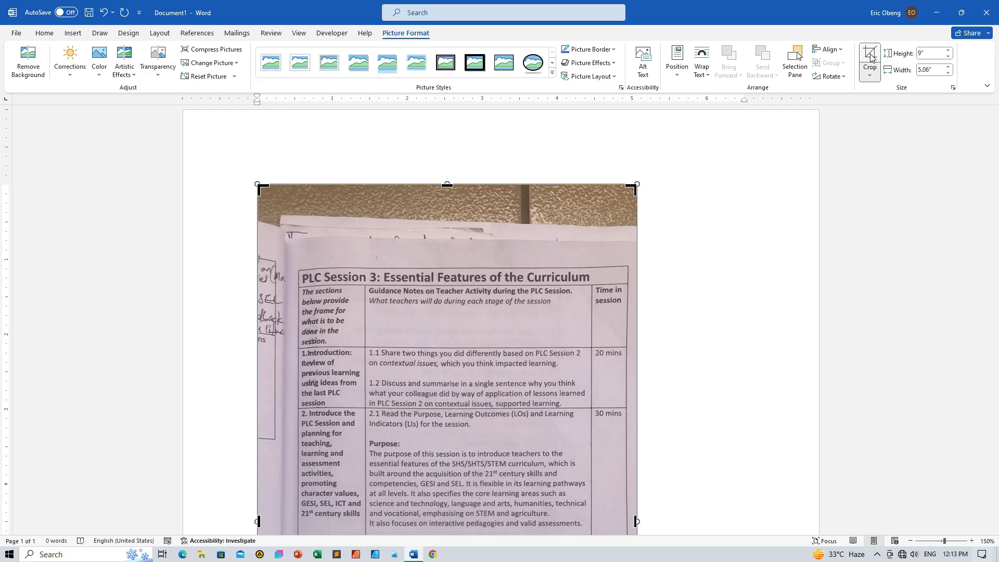
drag(446, 184, 462, 262)
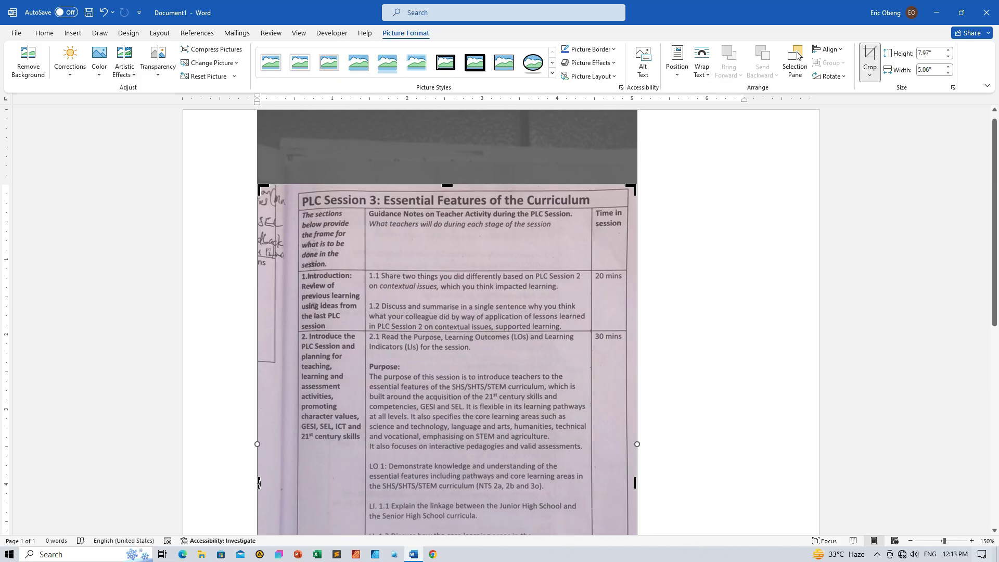
drag(258, 483, 291, 482)
Trim a sliver off the right edge and cut away the bottom footer, then apply the crop.
scroll(550, 381, down, 3)
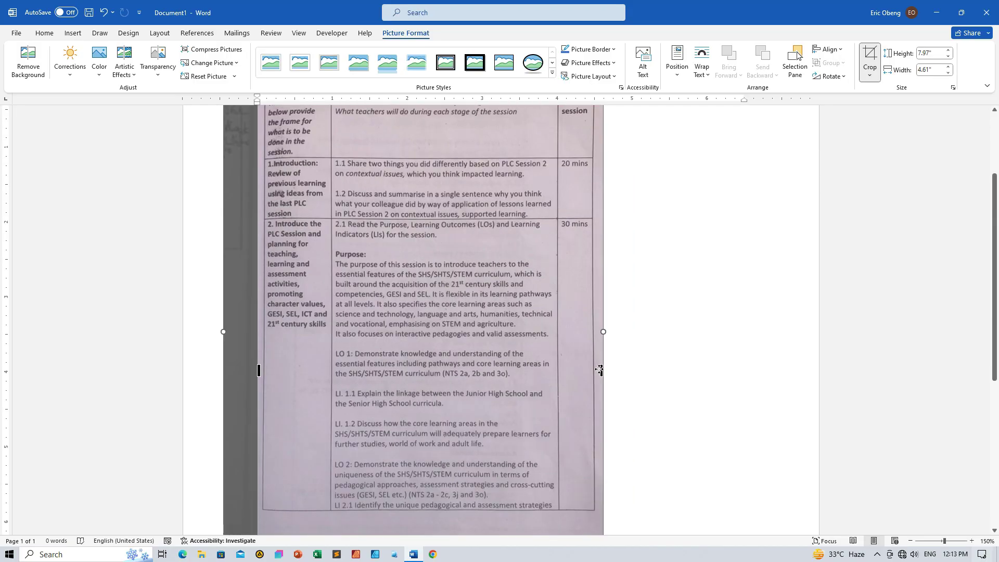
drag(601, 370, 597, 370)
scroll(492, 463, down, 5)
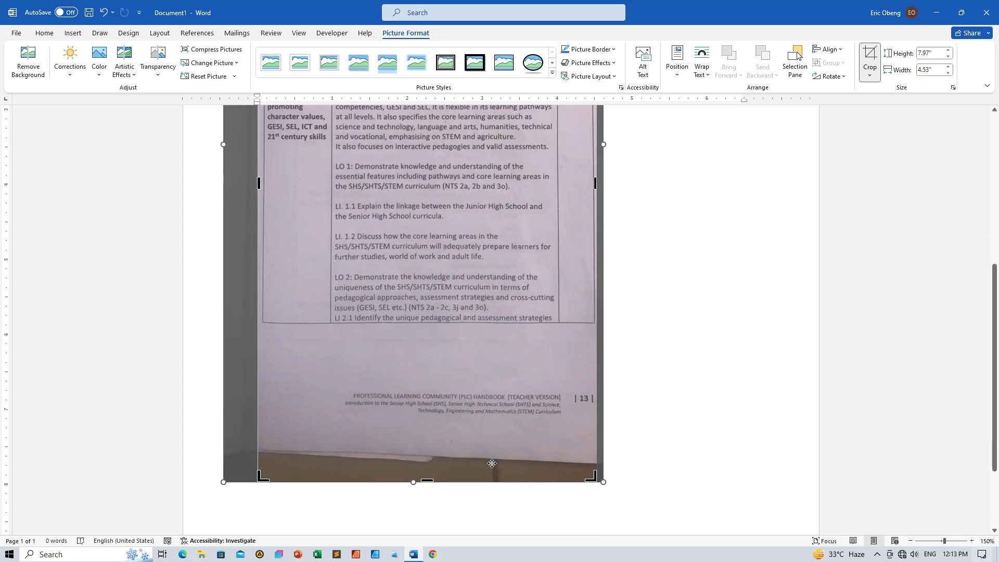
drag(427, 482, 467, 328)
scroll(652, 364, up, 7)
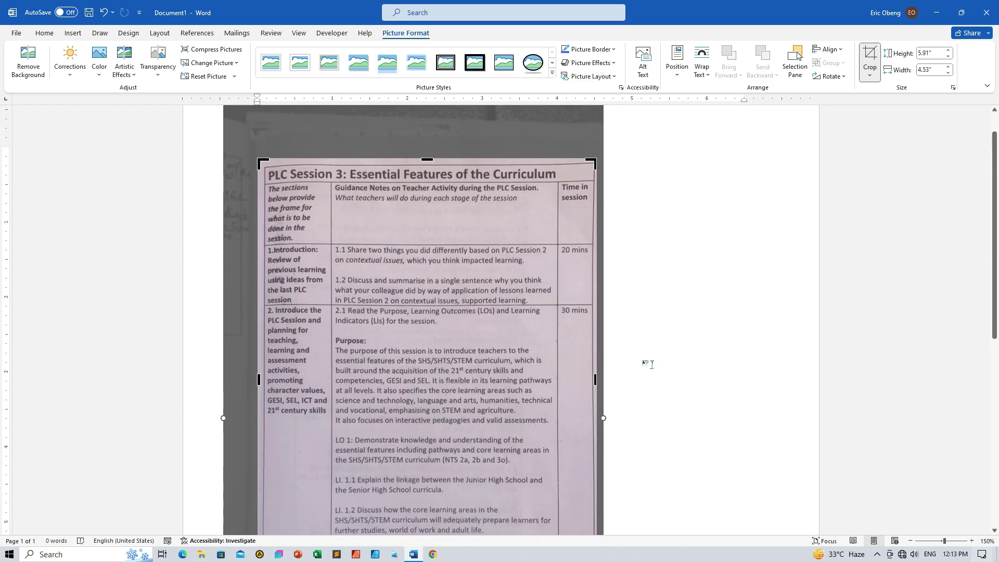
scroll(652, 364, down, 1)
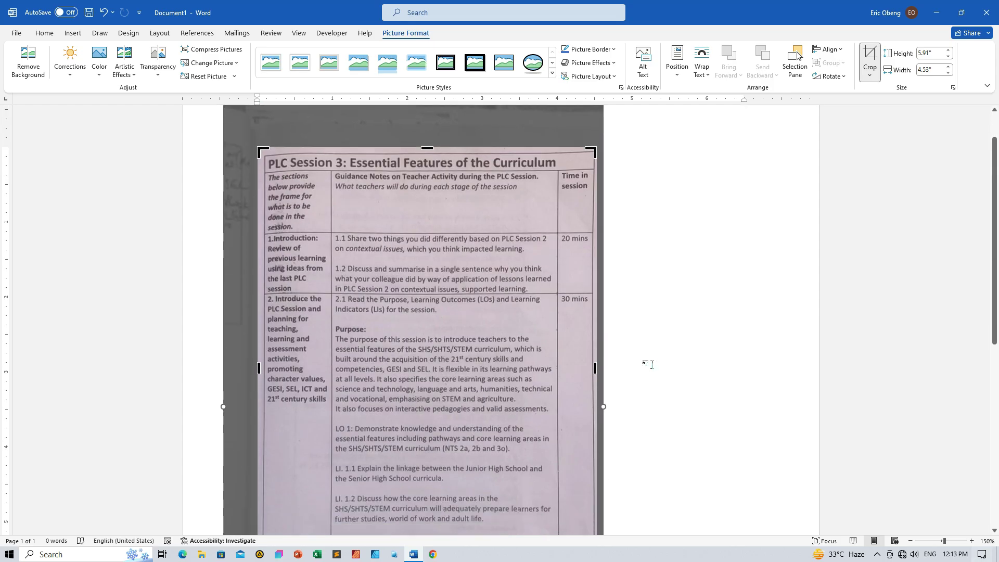
click(869, 56)
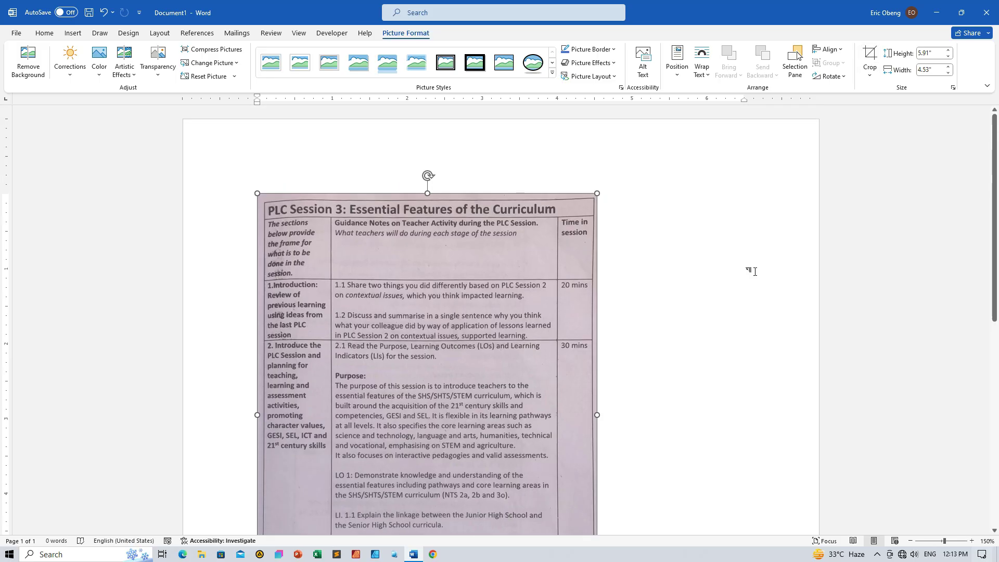
scroll(725, 290, down, 7)
scroll(725, 290, up, 7)
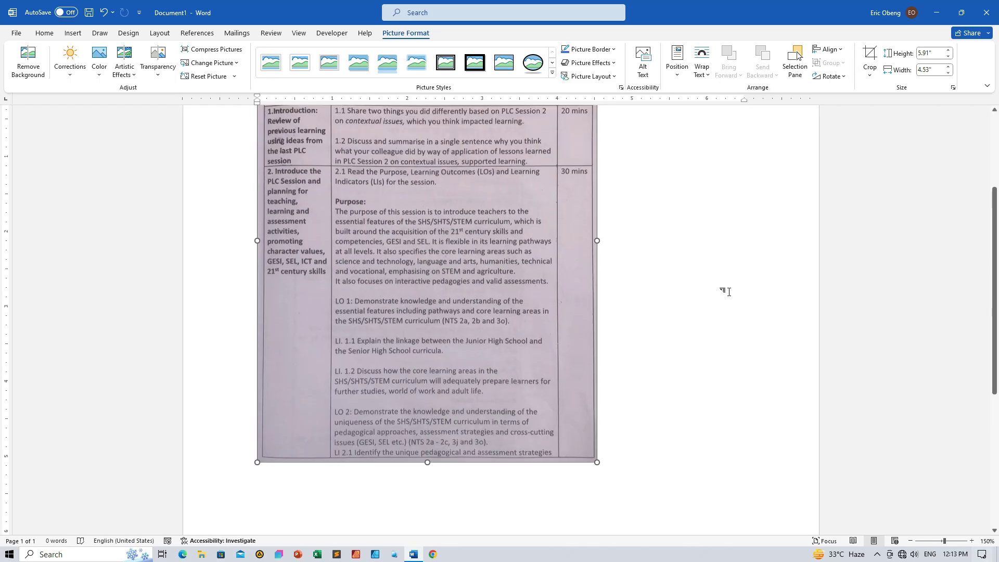
scroll(725, 290, down, 2)
scroll(725, 291, down, 1)
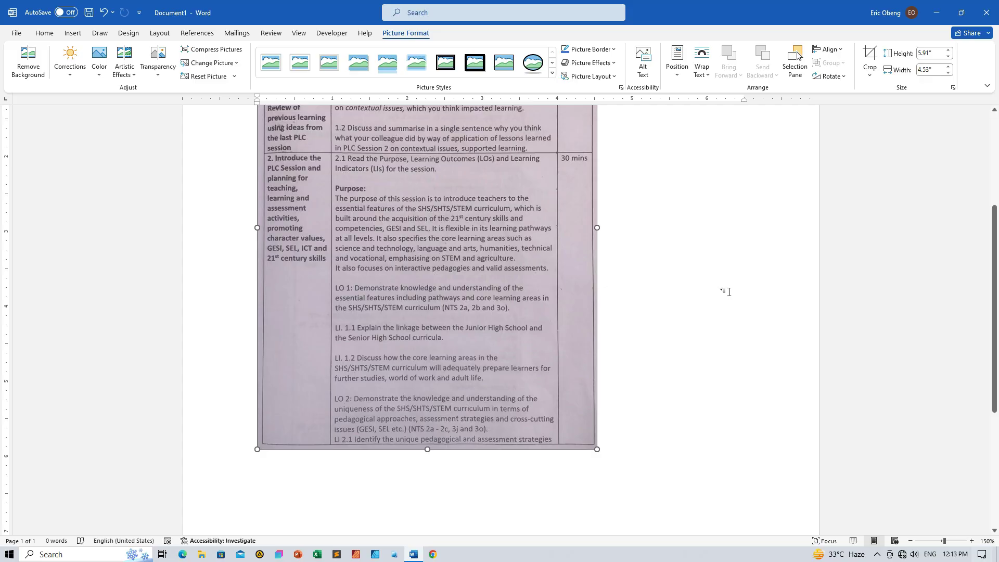
scroll(726, 291, up, 3)
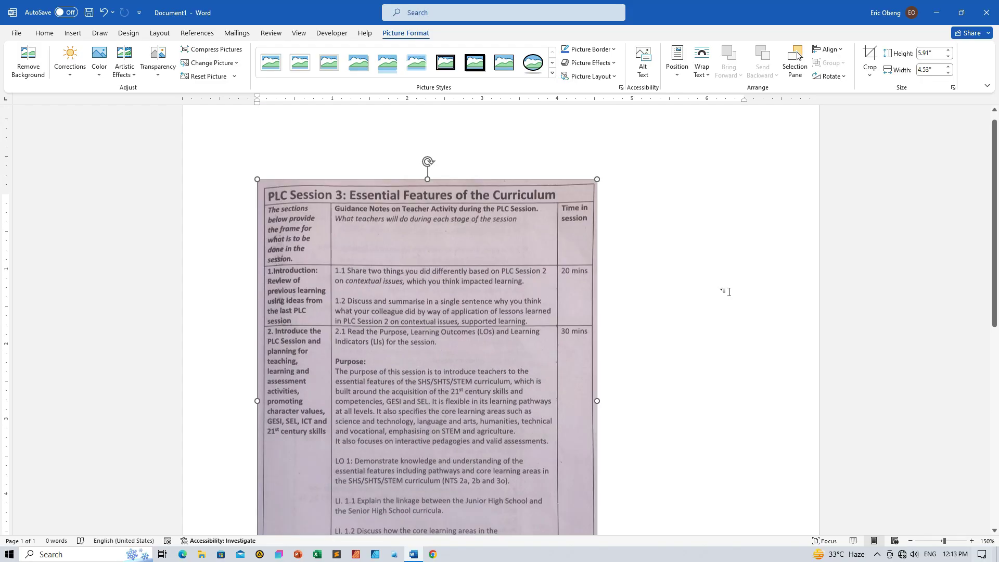
scroll(727, 291, up, 1)
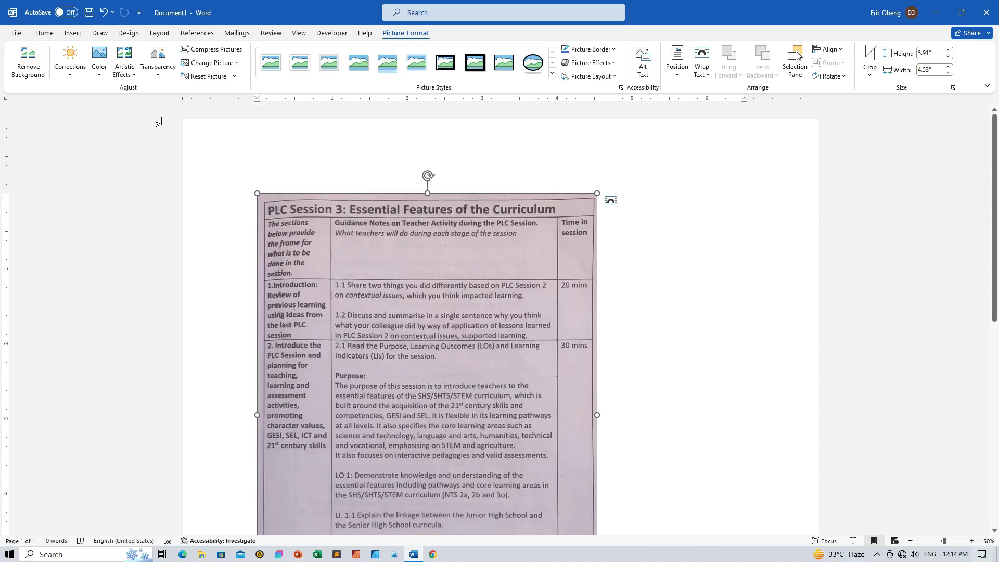
Export the document as a PDF named ImagePDF on the Desktop.
click(18, 33)
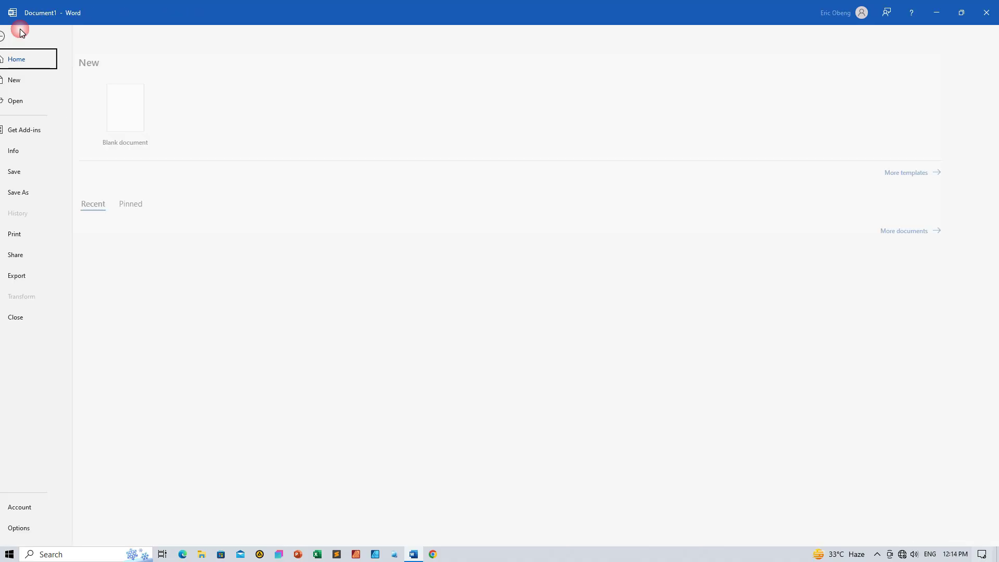
click(32, 276)
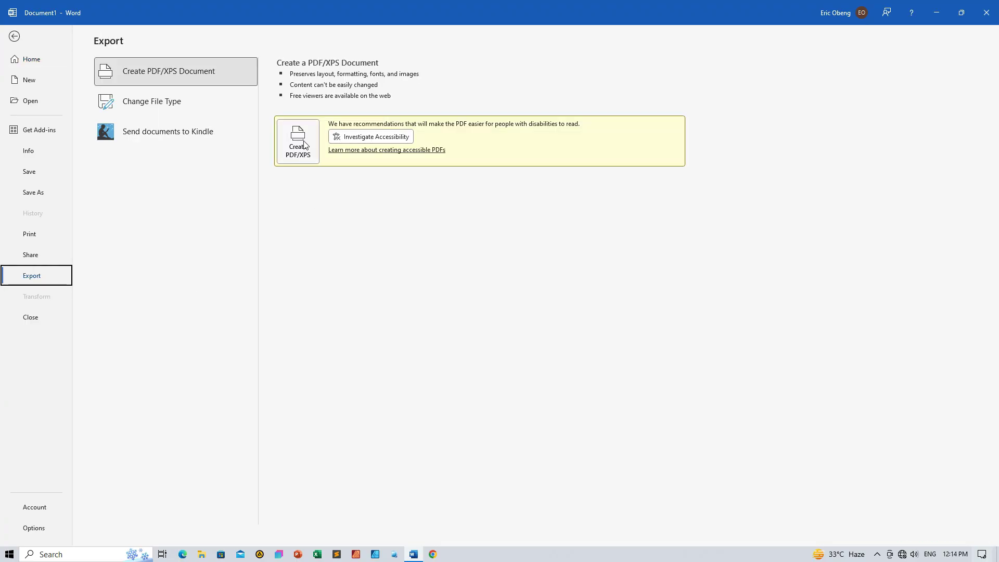
click(305, 145)
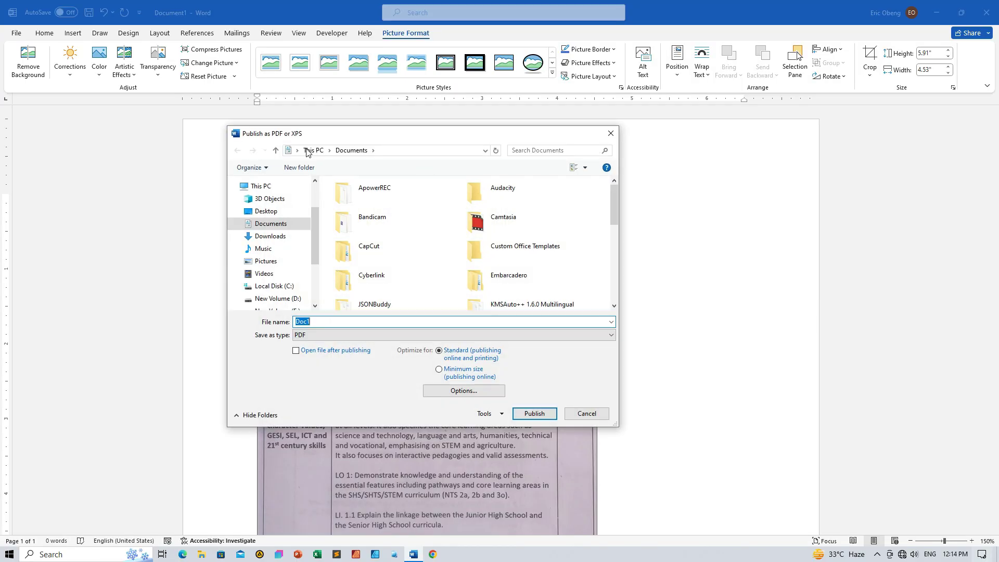
click(262, 213)
double_click(317, 322)
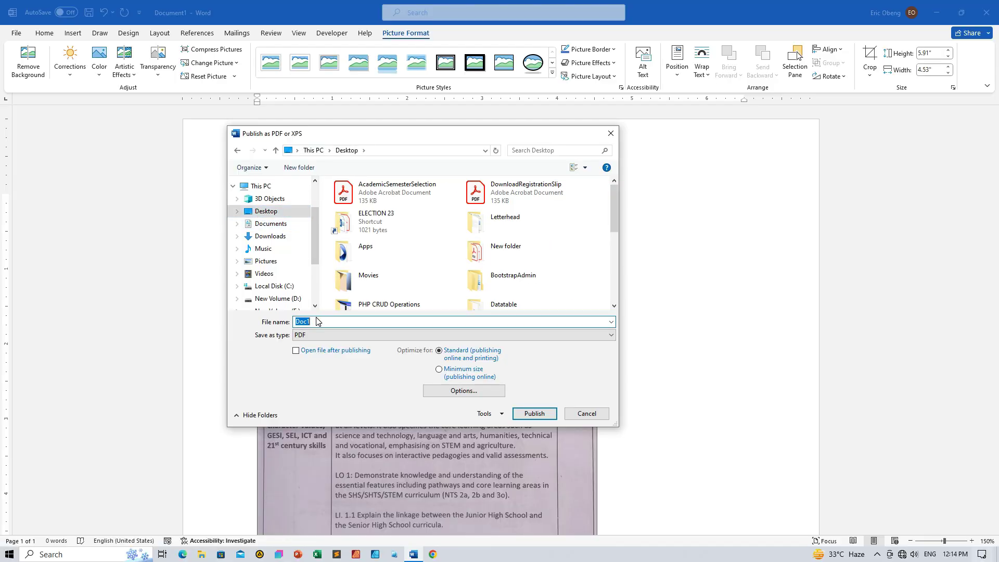
text(I)
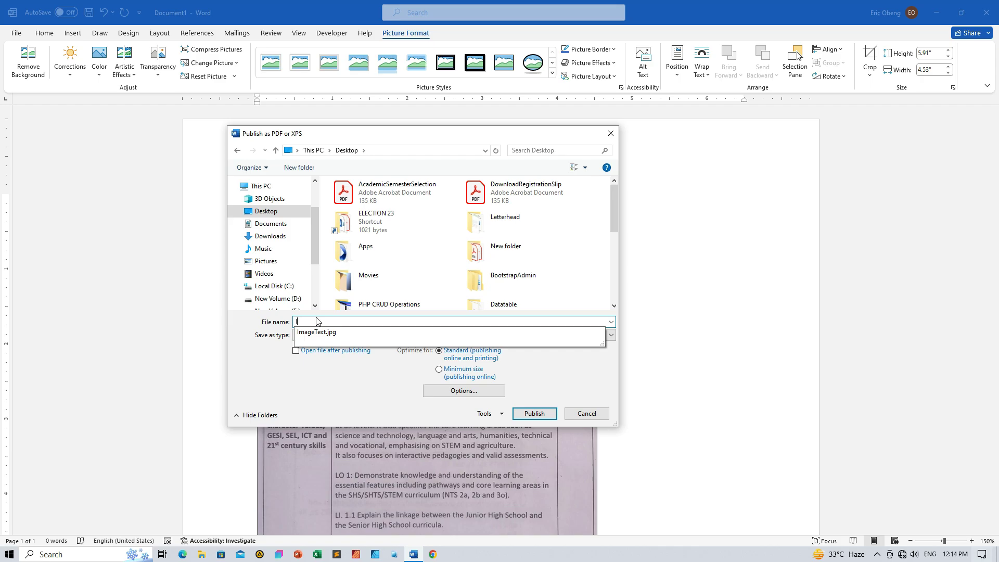
text(magePDF)
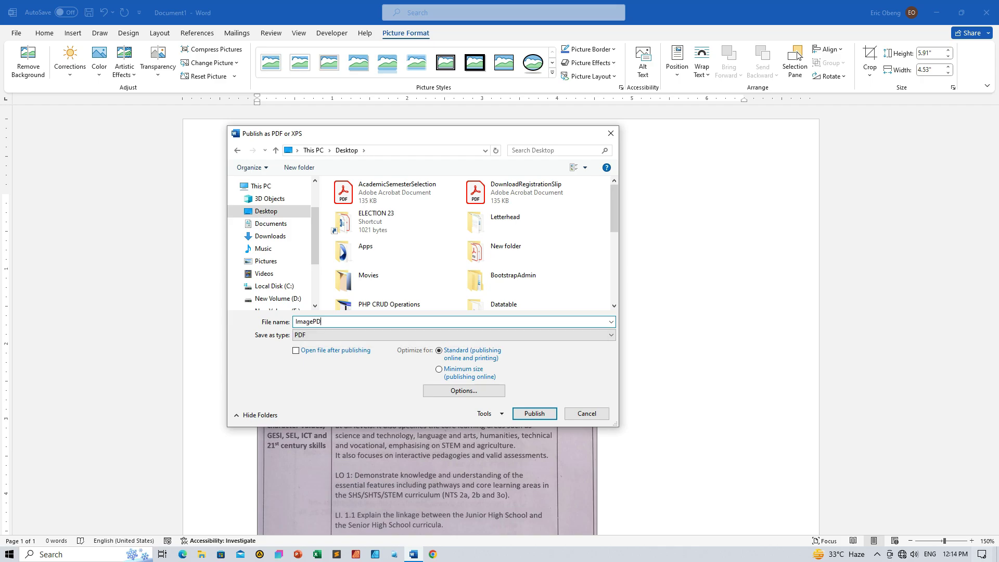
click(533, 414)
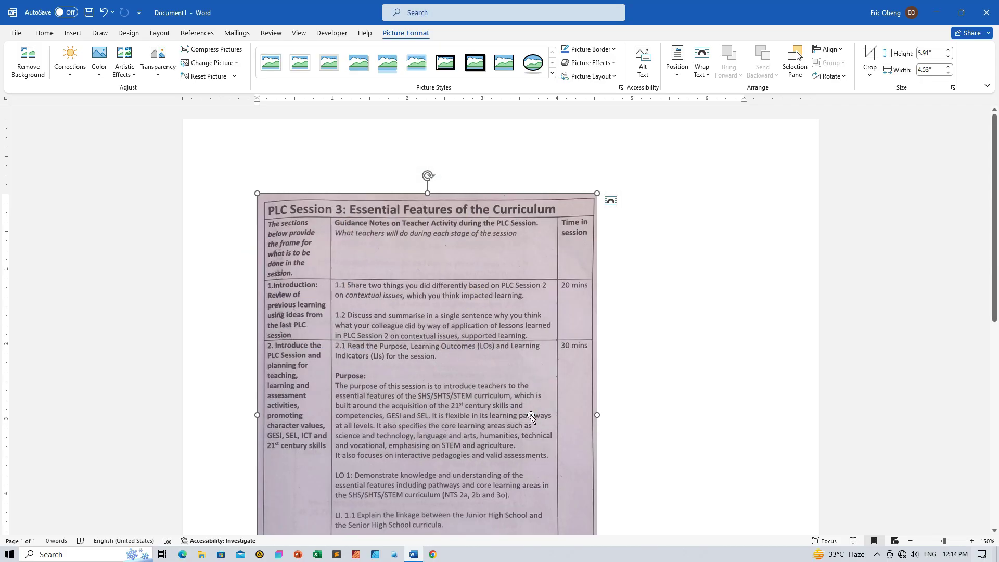
Browse to the Desktop in the Open dialog and select ImagePDF.
scroll(578, 379, down, 5)
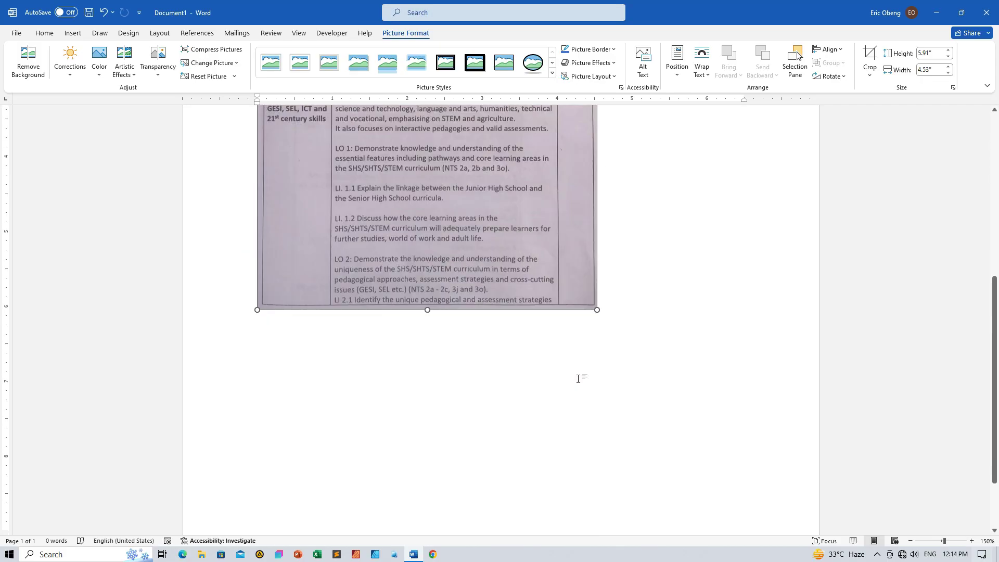
scroll(578, 380, up, 4)
scroll(578, 380, up, 2)
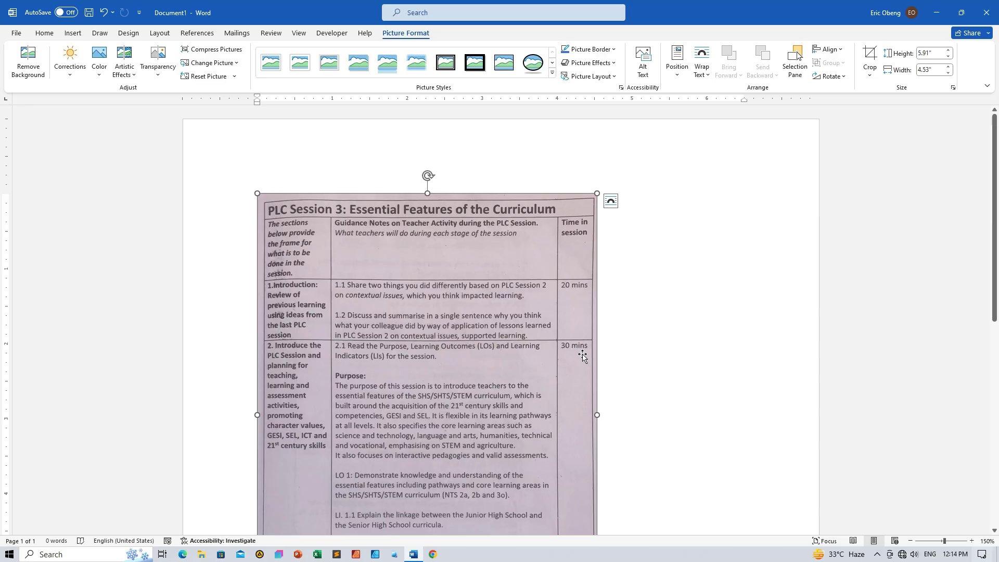
click(18, 33)
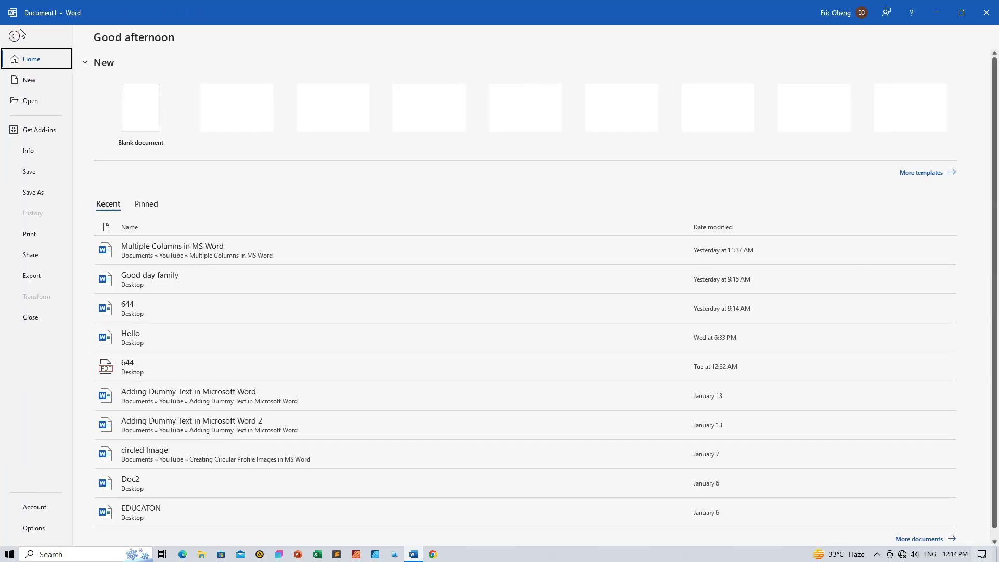
click(28, 107)
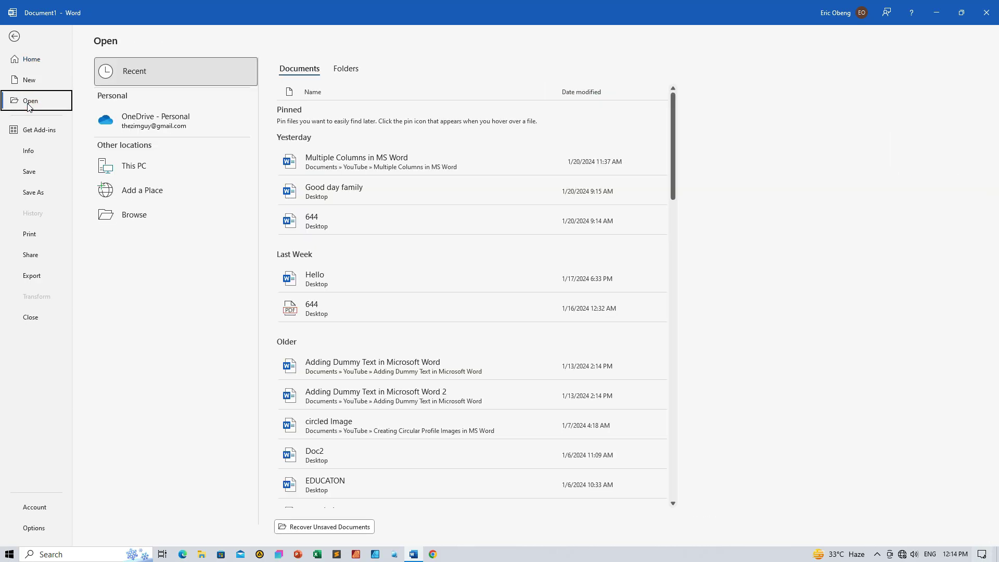
click(144, 217)
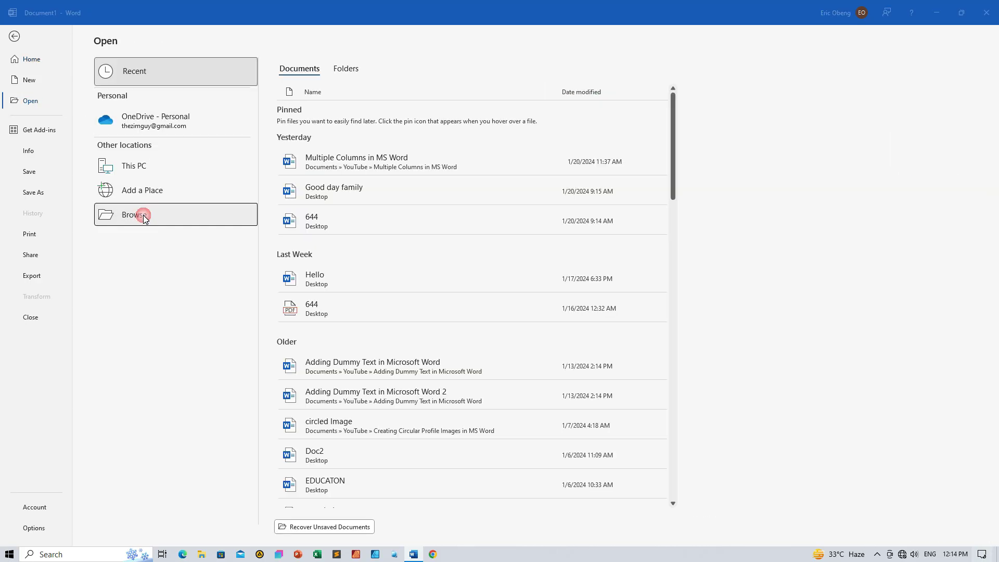
drag(280, 128, 442, 143)
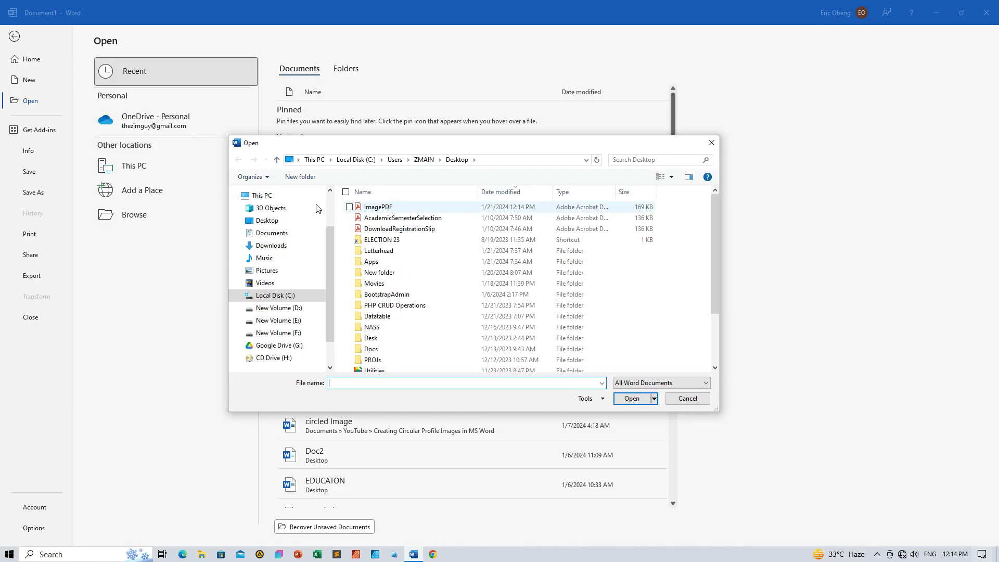
click(267, 220)
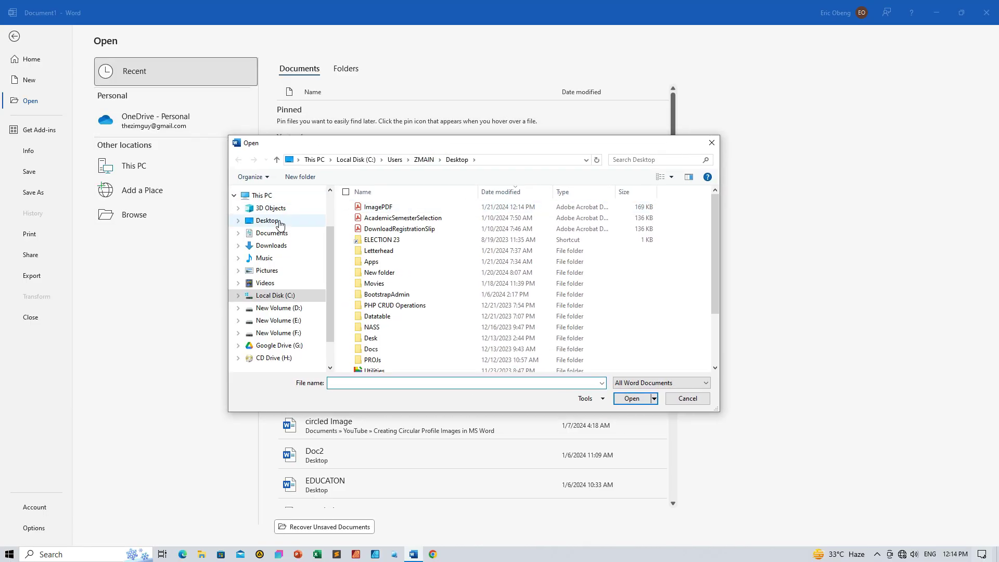
click(395, 203)
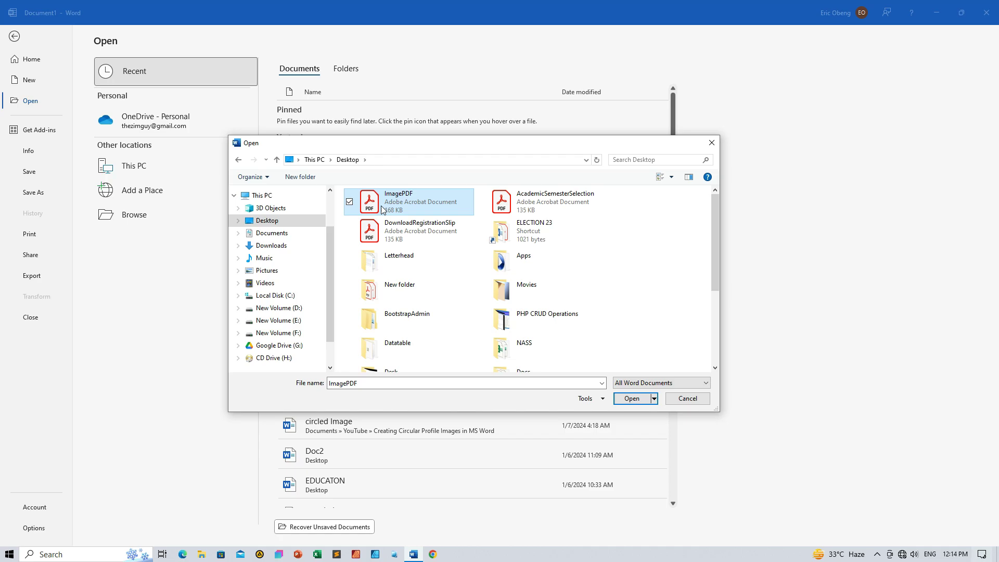
Open ImagePDF and accept converting the PDF into editable Word text.
click(633, 399)
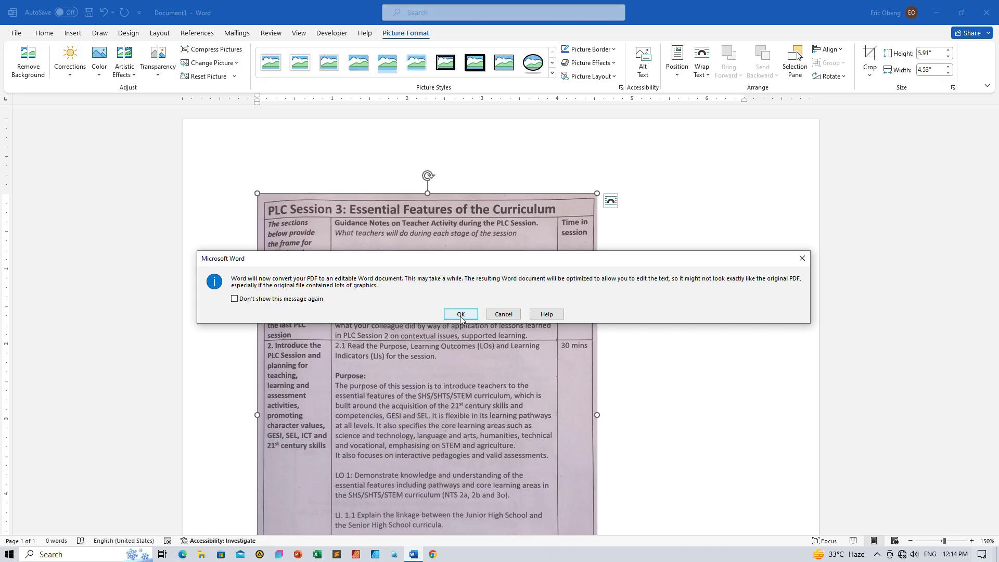
click(460, 314)
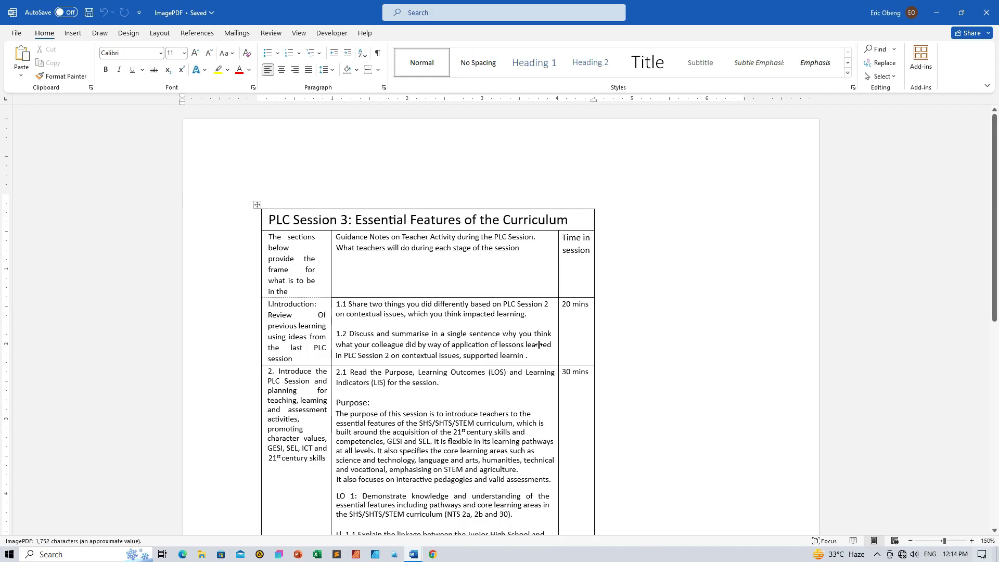
Look over the converted table and snap the ImagePDF window to the screen's right half.
scroll(533, 257, down, 10)
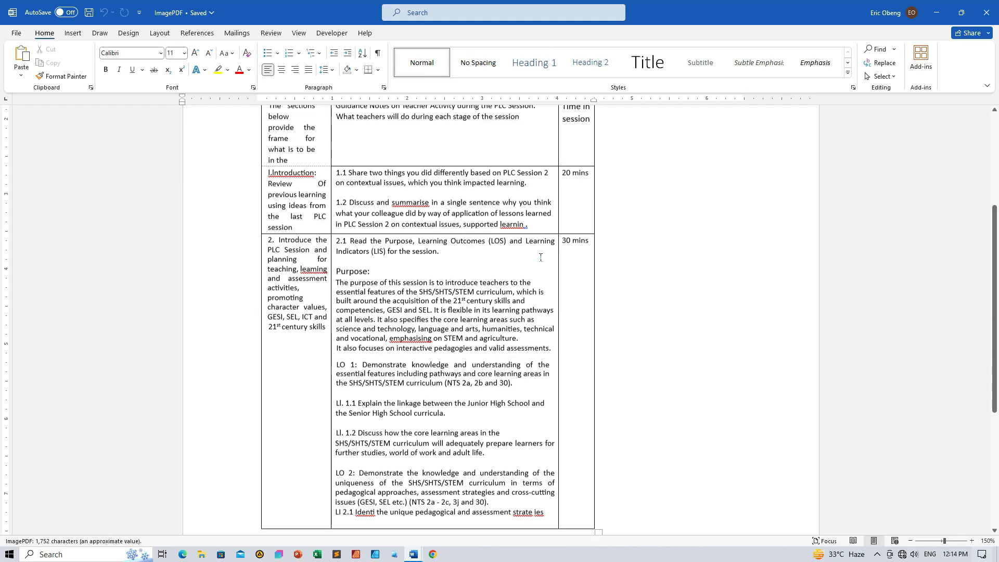
scroll(540, 257, up, 9)
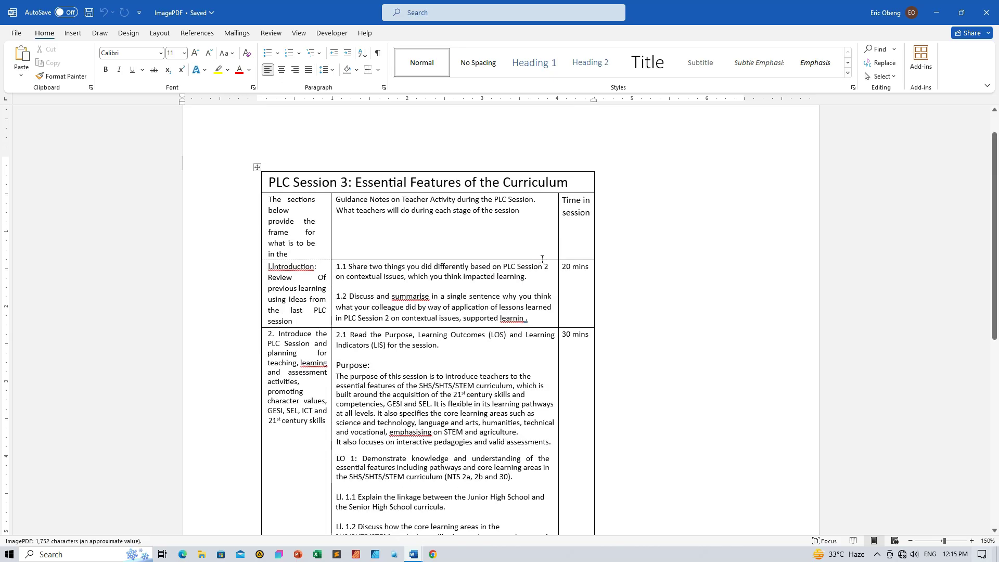
drag(644, 4, 997, 263)
Place the original picture document on the left half, zoomed so the photo fits.
click(319, 203)
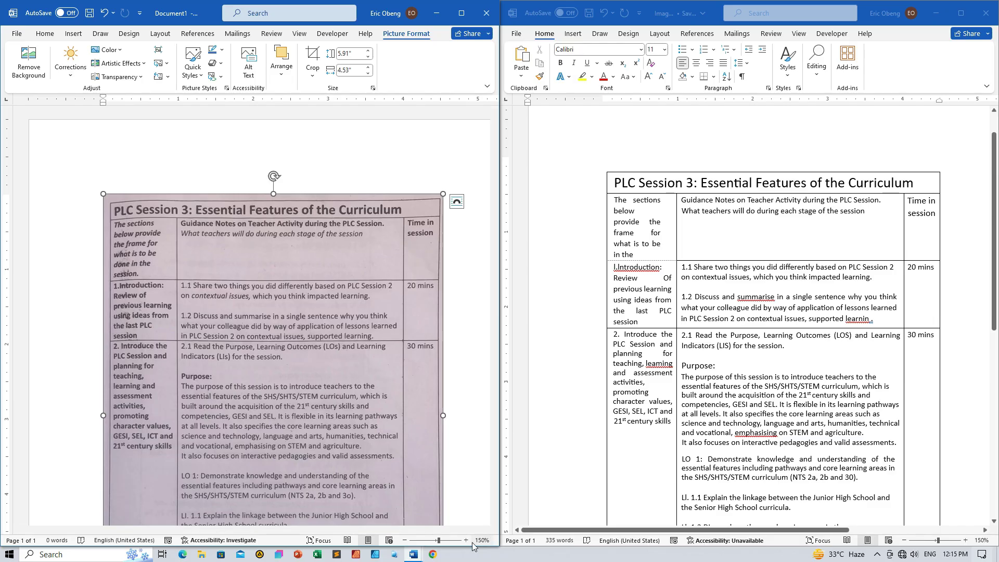
click(466, 540)
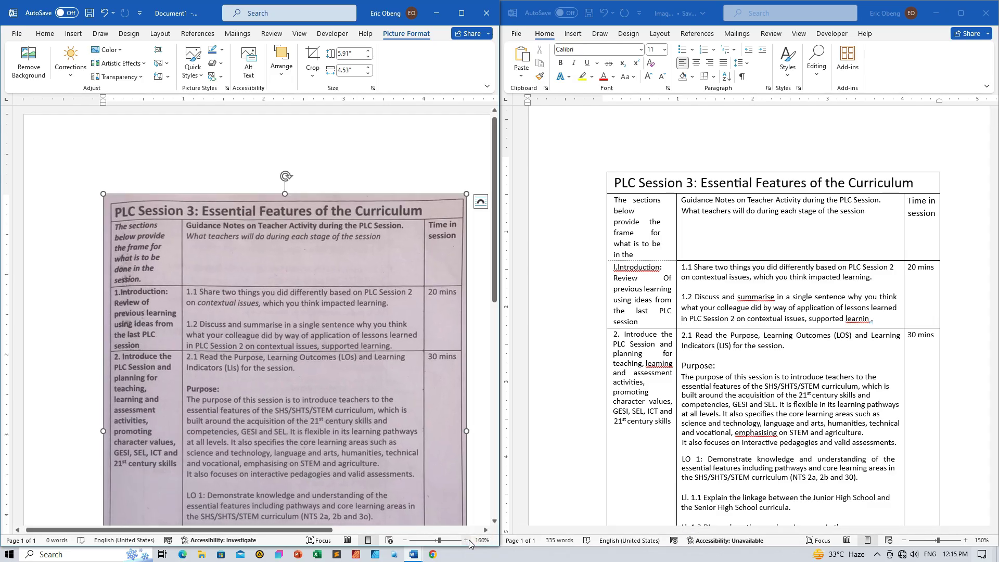
click(466, 540)
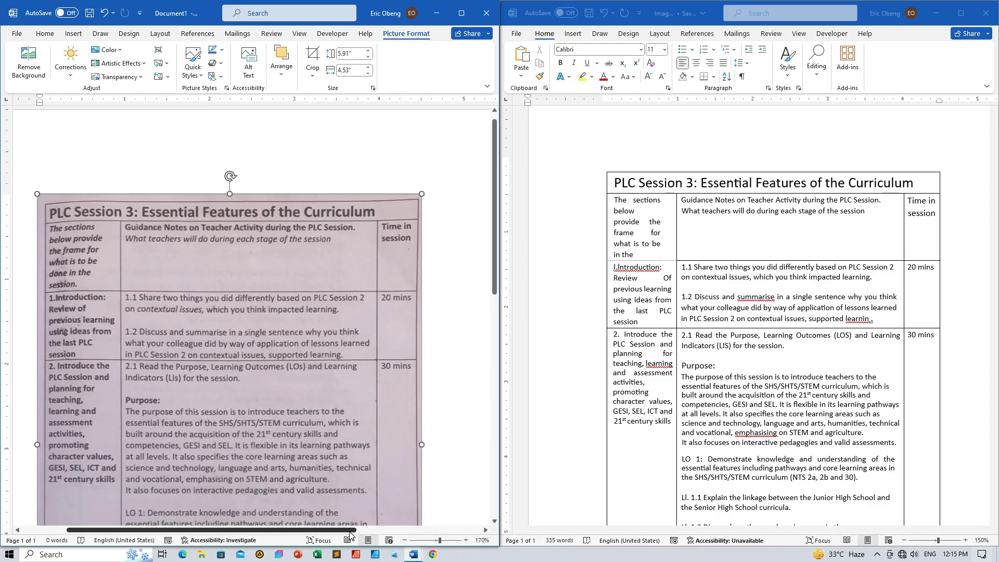
click(376, 458)
scroll(375, 457, down, 3)
scroll(375, 458, up, 1)
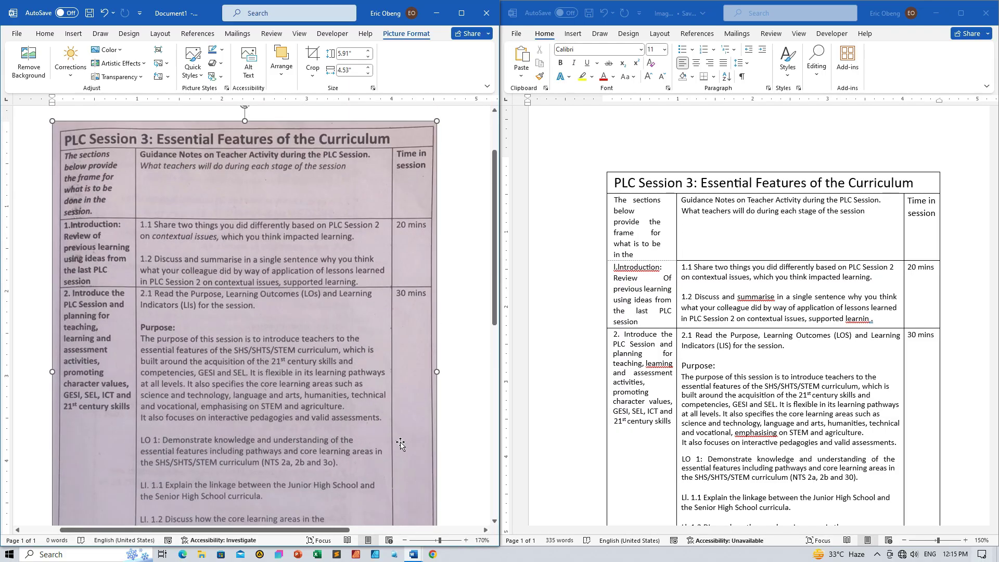
click(487, 86)
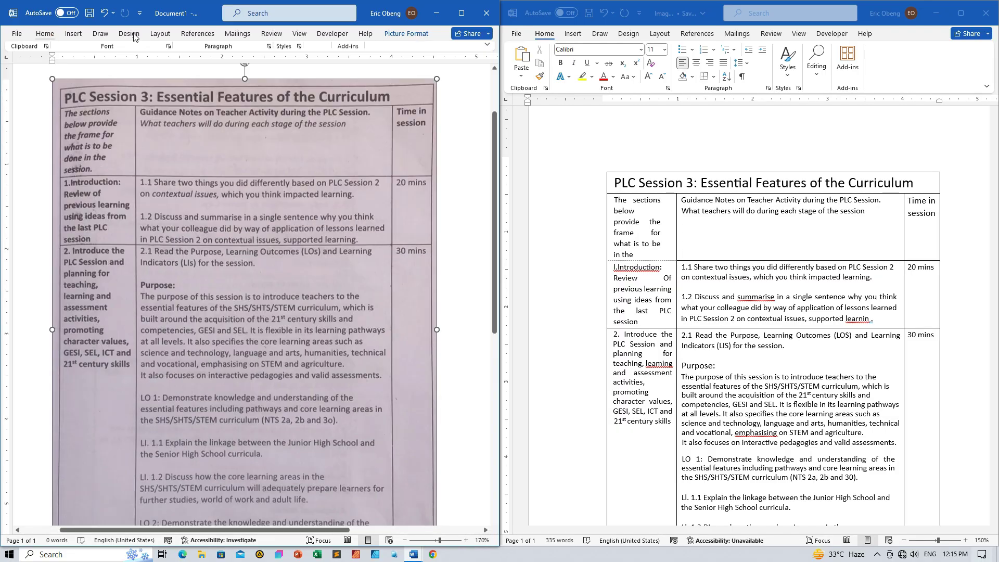
Zoom in on the converted table, collapse its ribbon, and edit the Introduction cell's numbering.
click(545, 35)
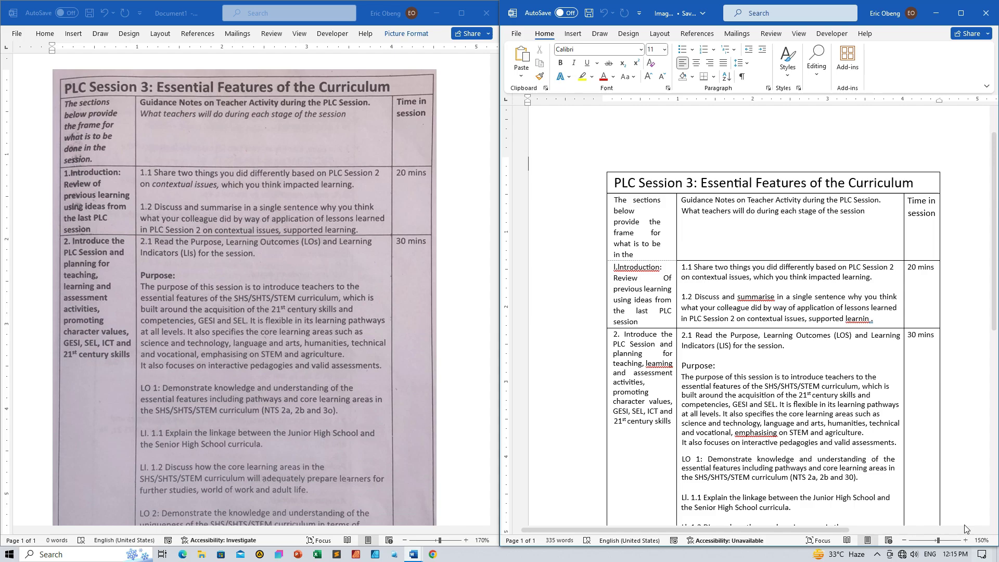
click(966, 540)
click(965, 540)
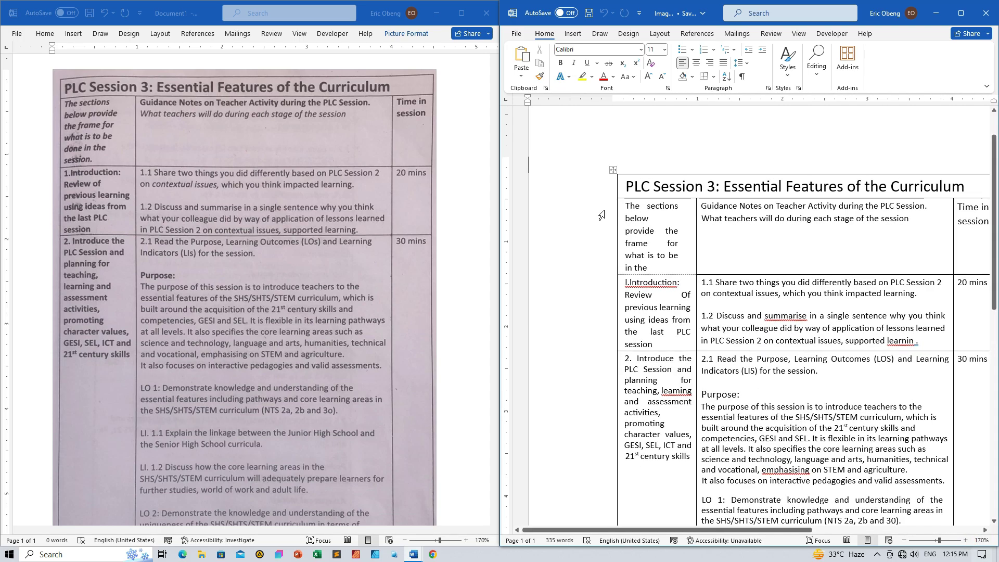
double_click(545, 34)
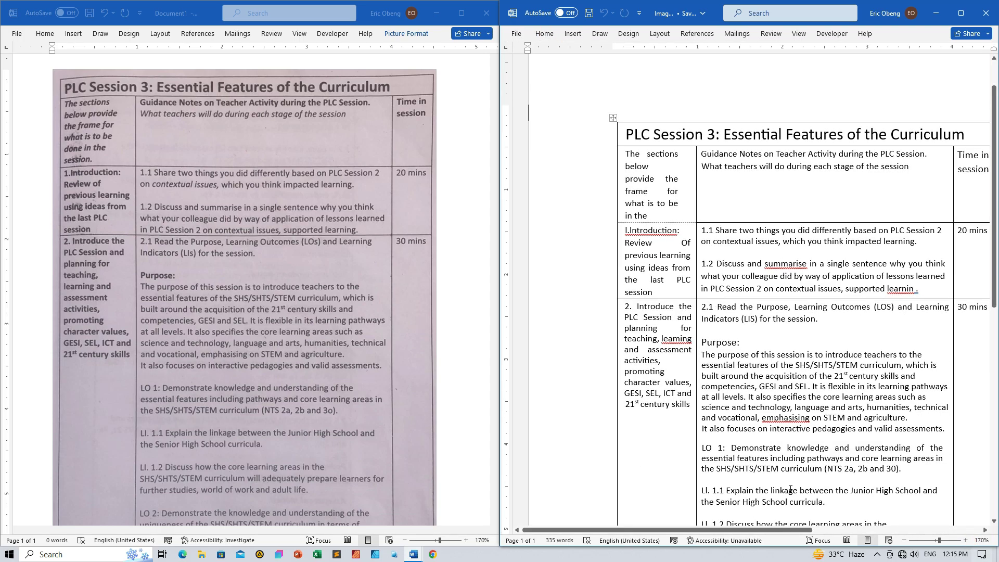
drag(780, 529, 818, 530)
click(570, 230)
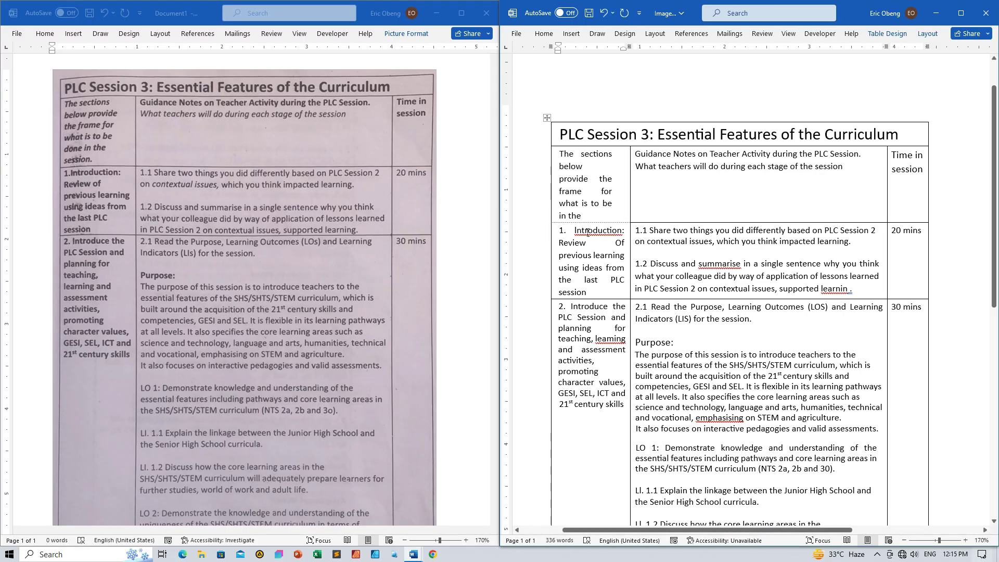
Correct the spelling of Introduction and remove the space after "1.".
right_click(587, 233)
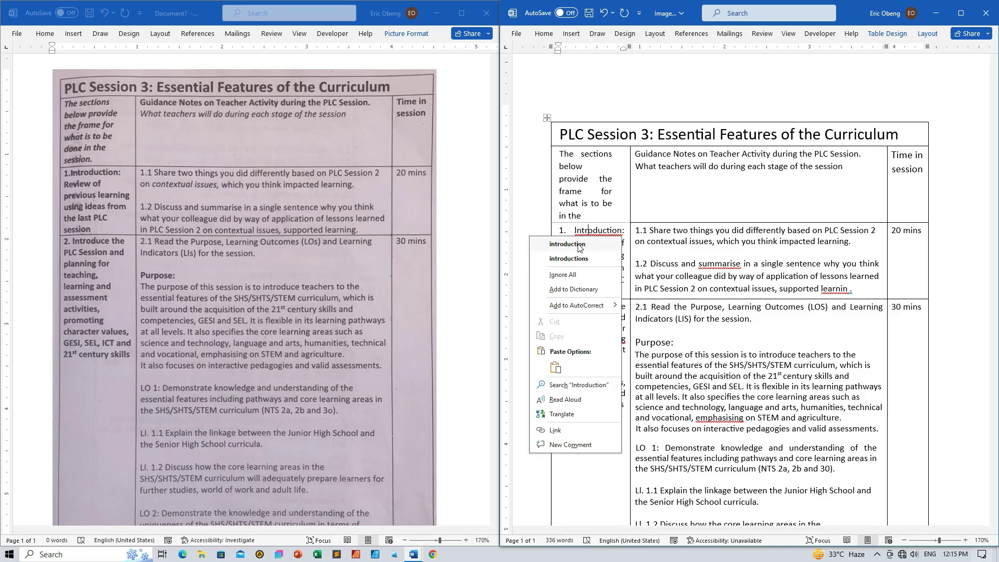
click(567, 244)
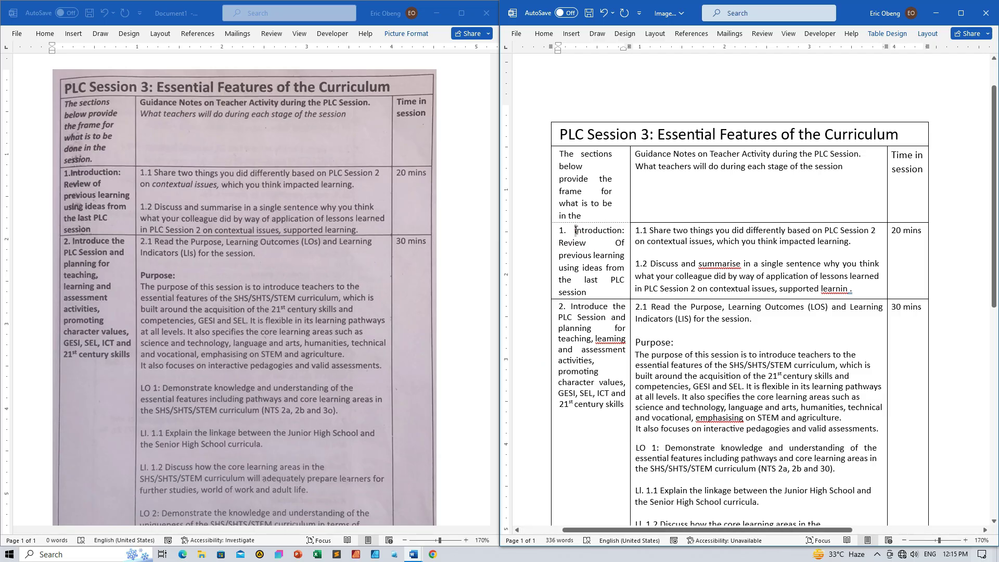
drag(575, 230, 576, 234)
key(BackSpace)
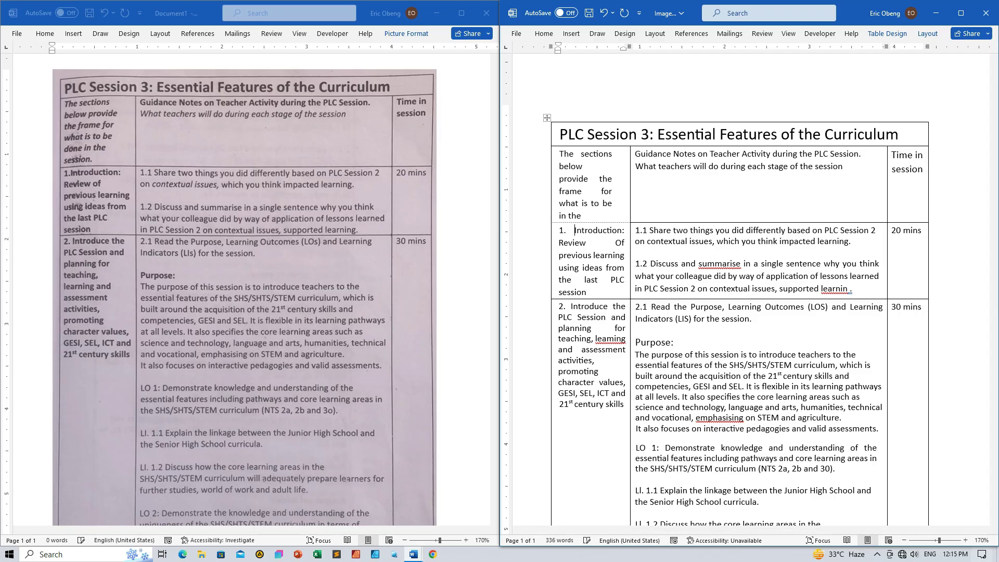
key(BackSpace)
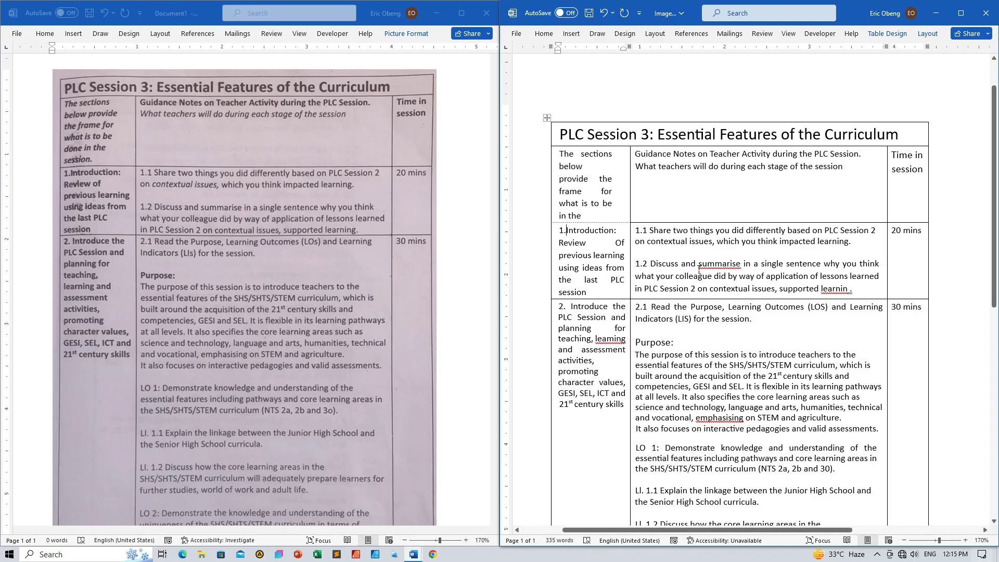
Fix summarise to summarize, learnin to learning, leaming to leaning, emphasising to emphasizing.
right_click(717, 267)
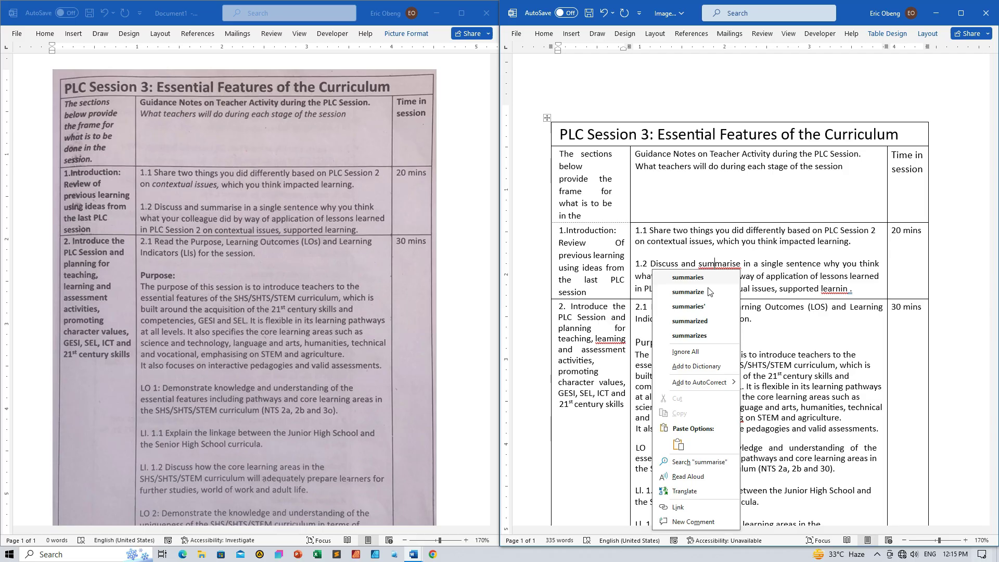
click(688, 292)
right_click(834, 291)
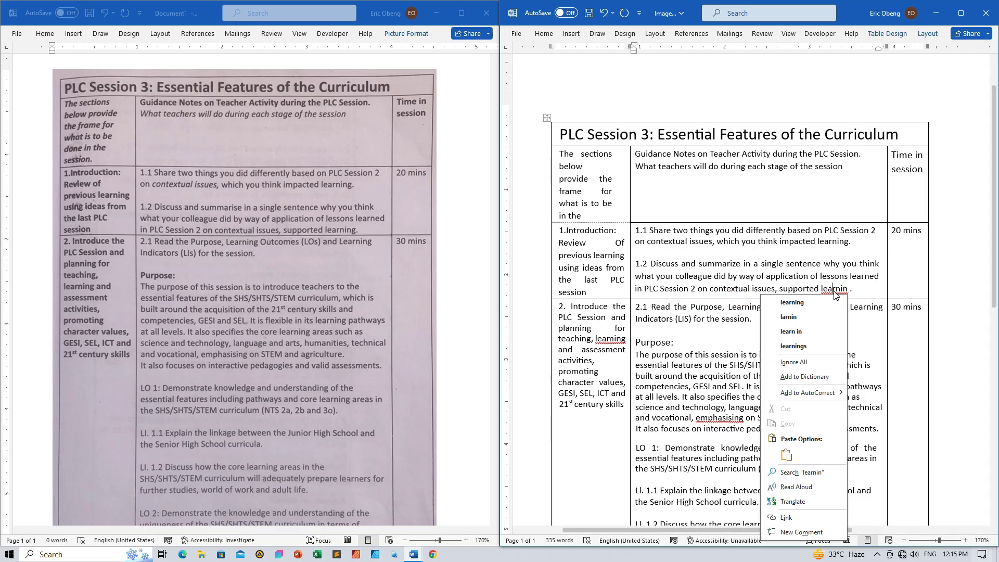
click(832, 304)
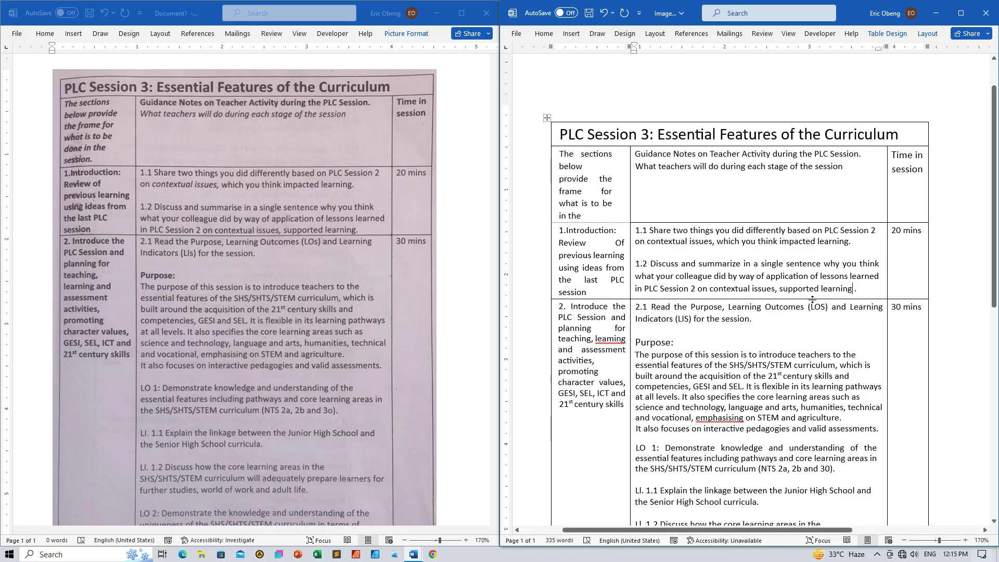
right_click(614, 340)
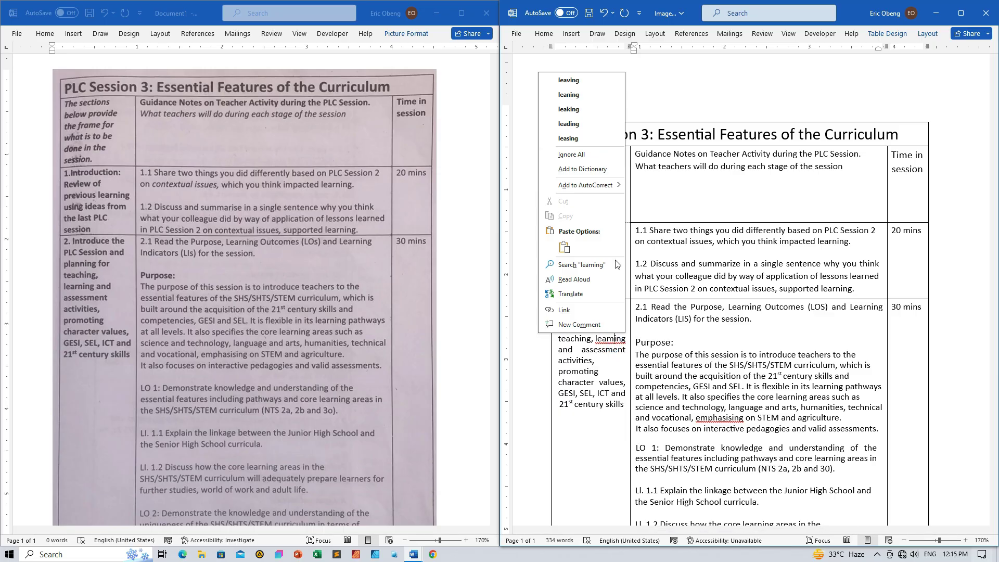
click(584, 95)
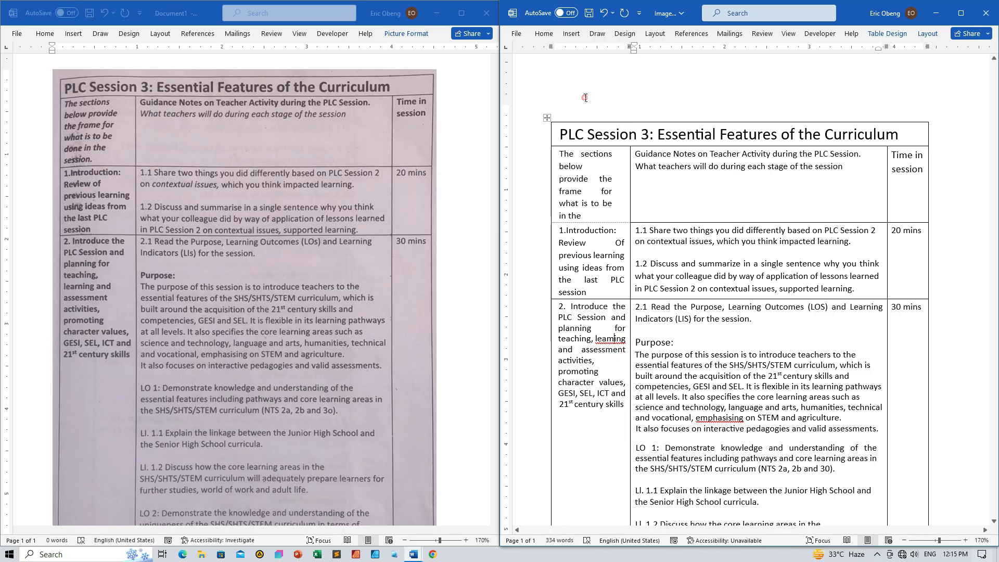
right_click(727, 418)
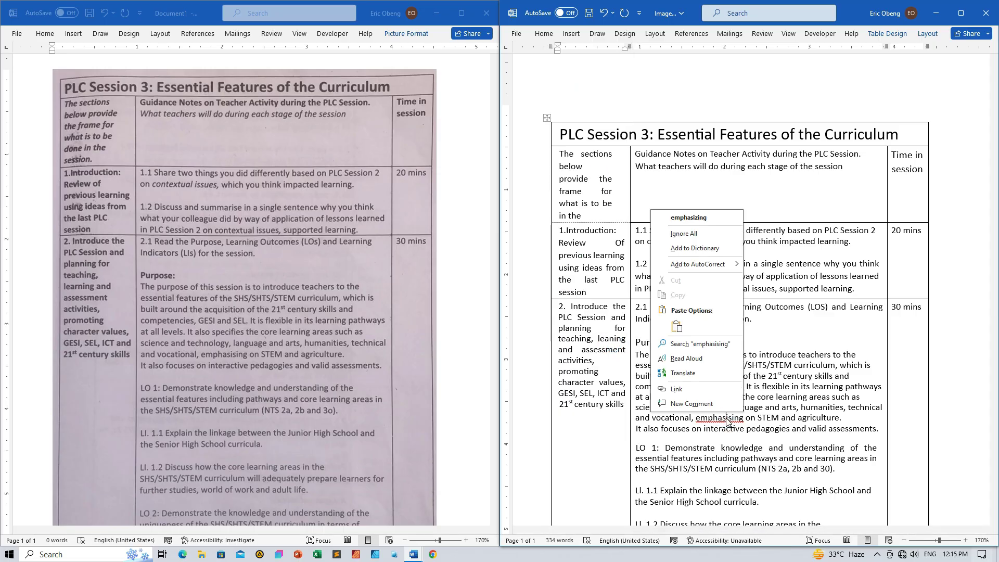
click(714, 217)
scroll(714, 297, down, 2)
scroll(714, 296, down, 3)
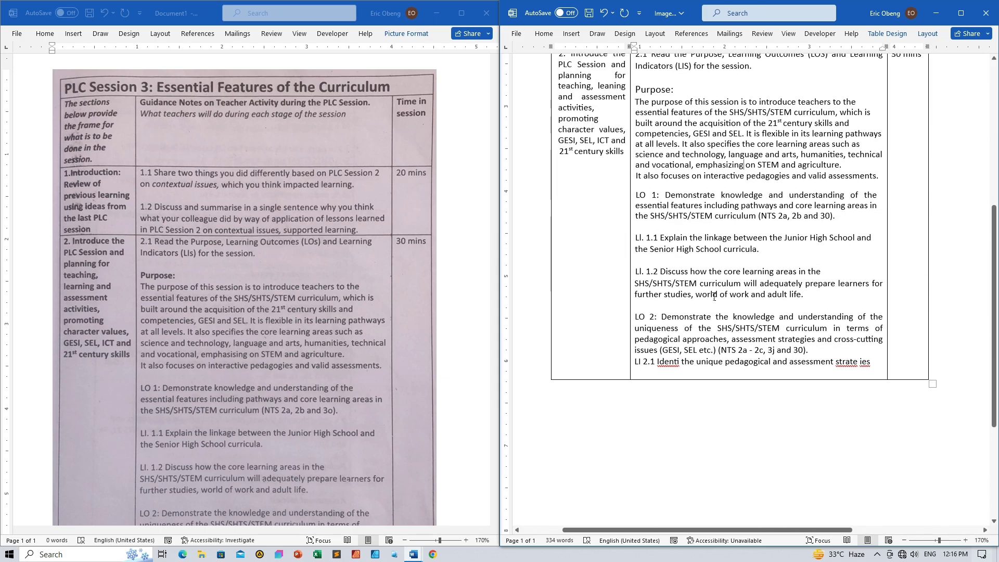
Complete Identi as Identify and delete the wrong r in strateries.
right_click(674, 363)
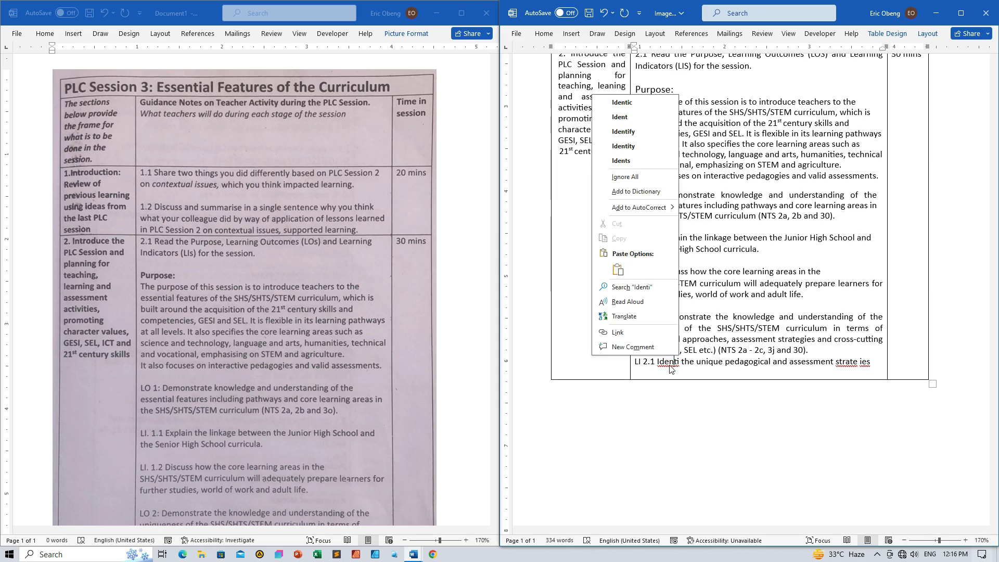
click(629, 130)
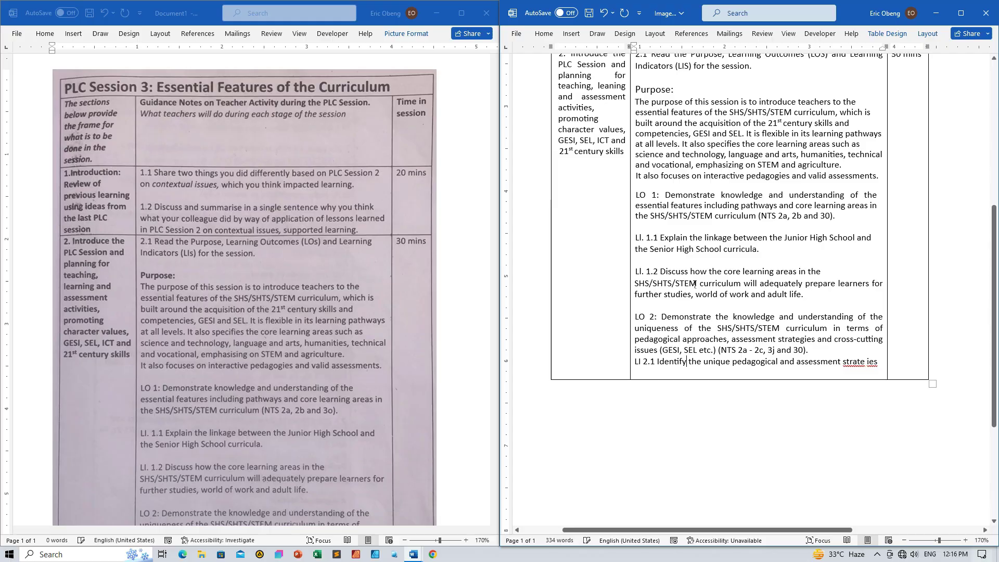
key(BackSpace)
right_click(863, 363)
click(866, 367)
Type g to turn the broken word into strategies and check its spelling options.
key(BackSpace)
text(g)
right_click(863, 365)
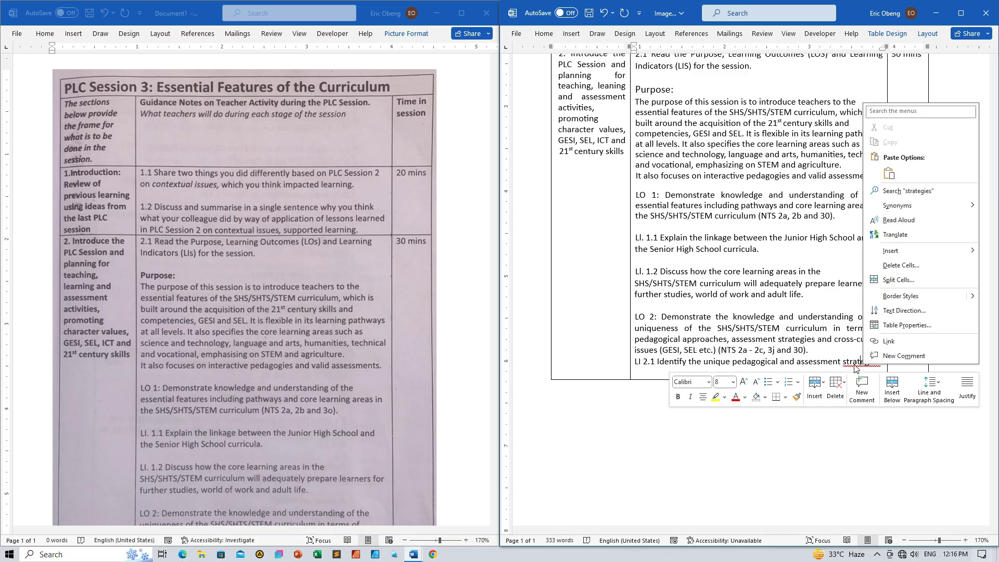
click(861, 362)
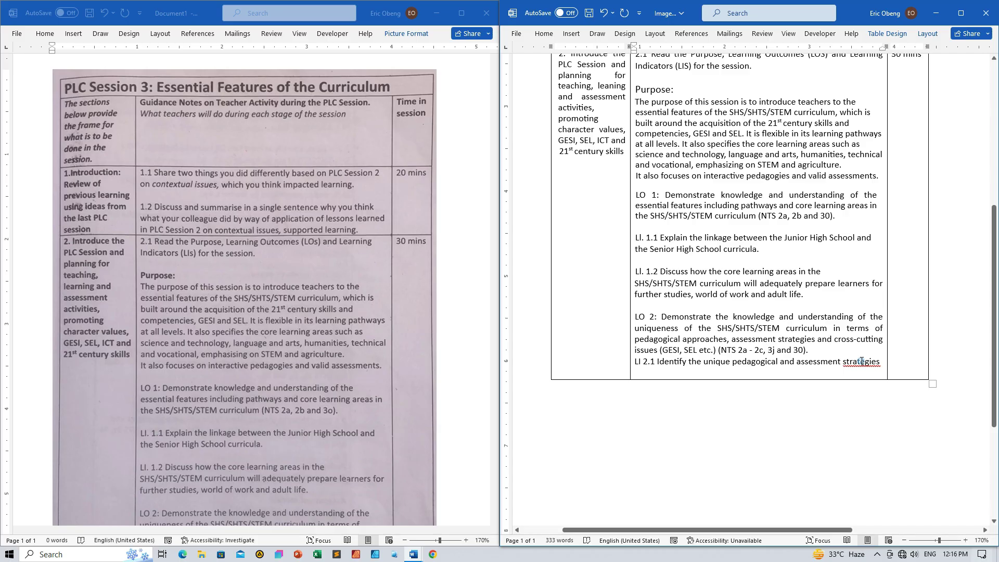
right_click(861, 363)
click(839, 355)
scroll(245, 291, down, 3)
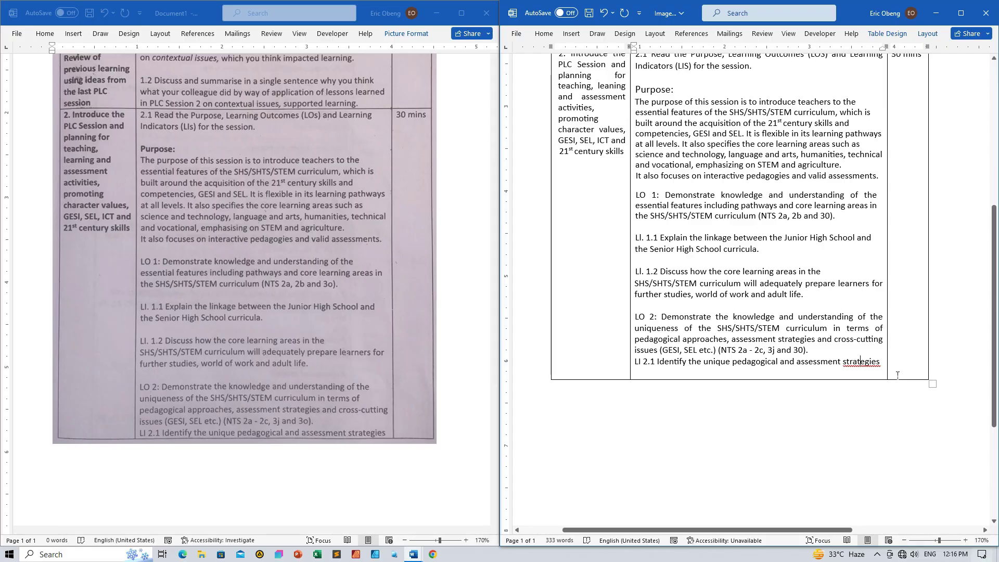
right_click(869, 362)
click(844, 353)
scroll(751, 312, up, 5)
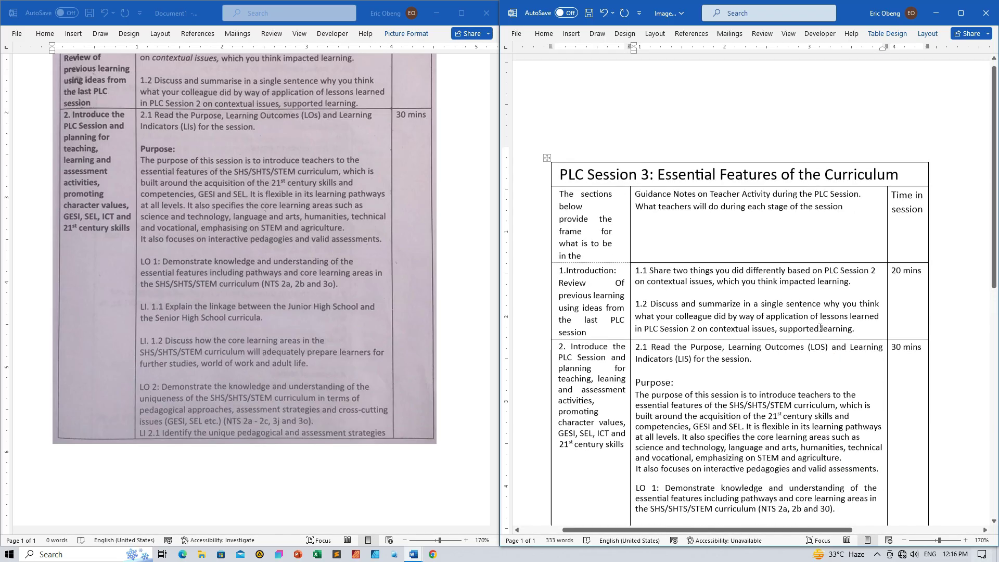
scroll(750, 274, down, 4)
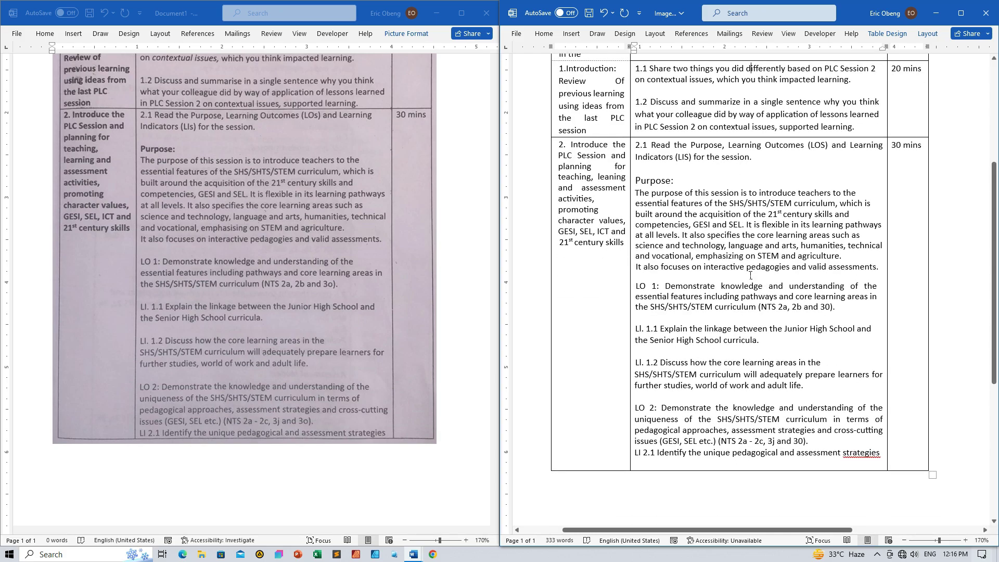
scroll(750, 275, up, 3)
scroll(750, 276, down, 3)
scroll(750, 276, up, 3)
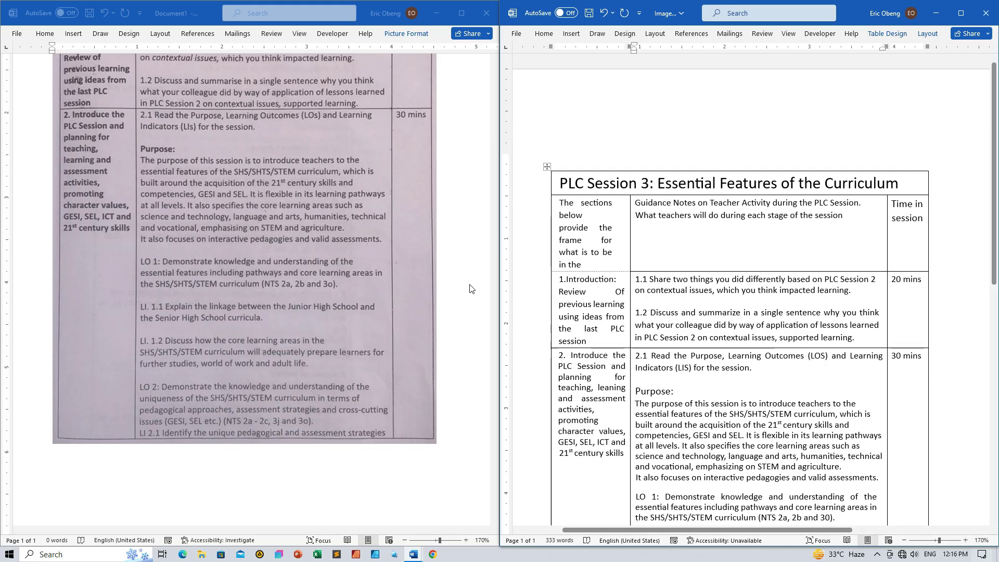